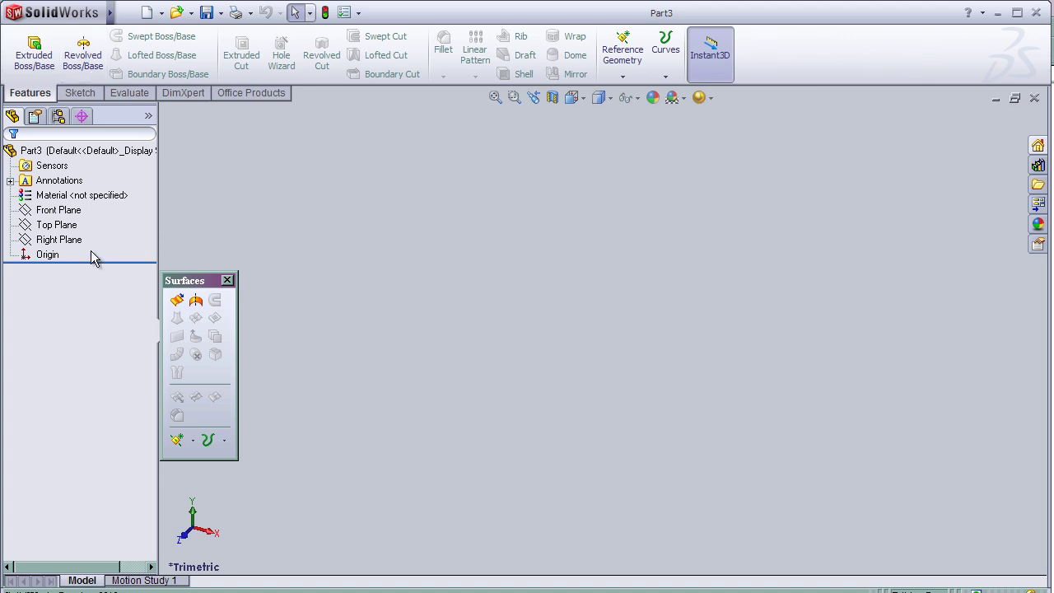
Select the Top Plane in the FeatureManager tree as the first sketch plane.
{"action": "left_click", "coordinate": [75, 226]}
Start a sketch on the Top Plane and draw a four-point S-shaped spline.
{"action": "left_click", "coordinate": [73, 197]}
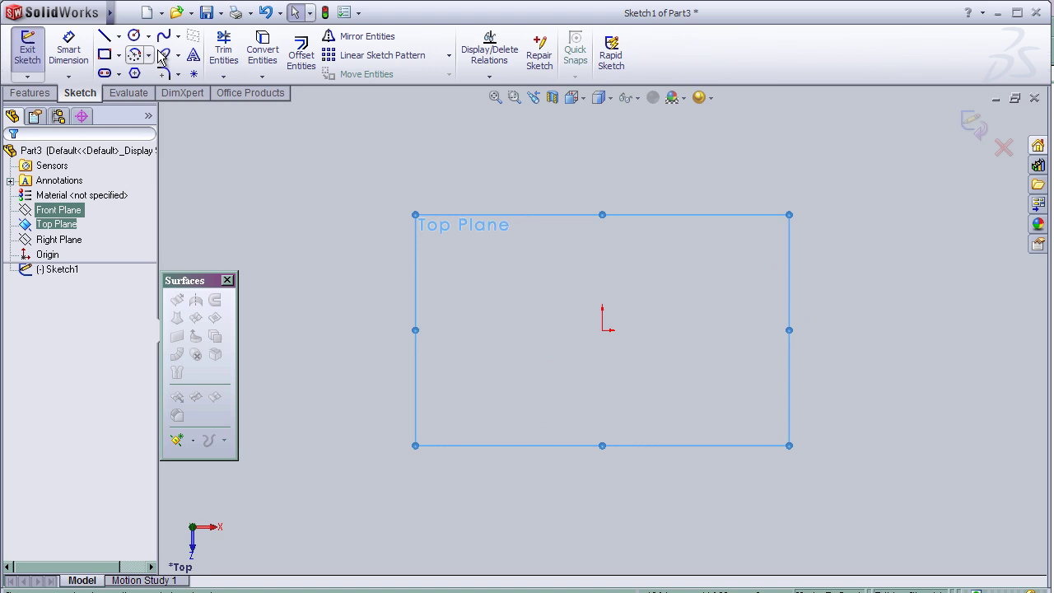
{"action": "left_click", "coordinate": [164, 35]}
{"action": "left_click", "coordinate": [433, 357]}
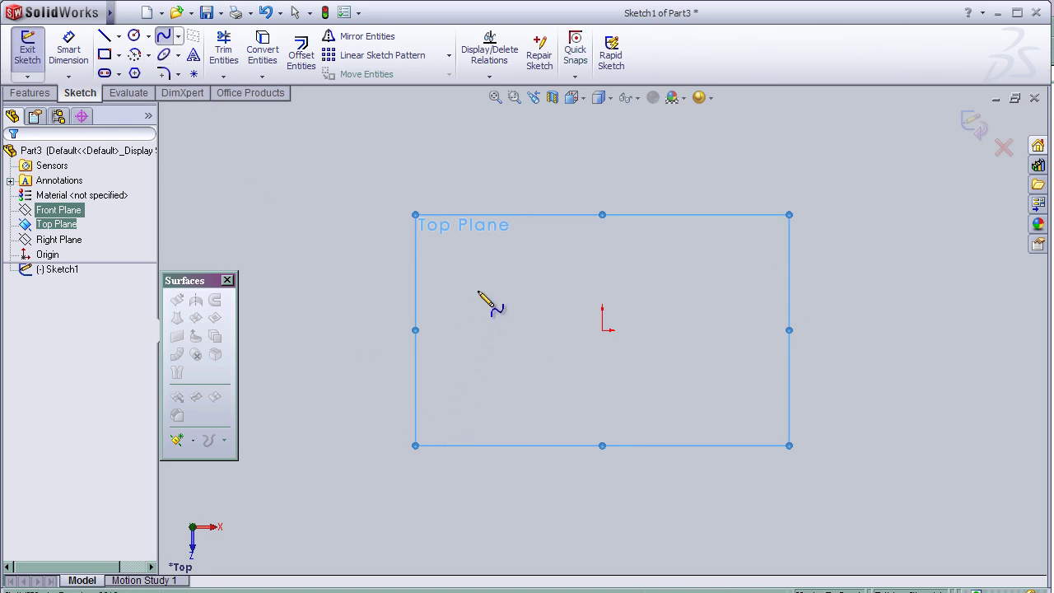
{"action": "left_click", "coordinate": [503, 270]}
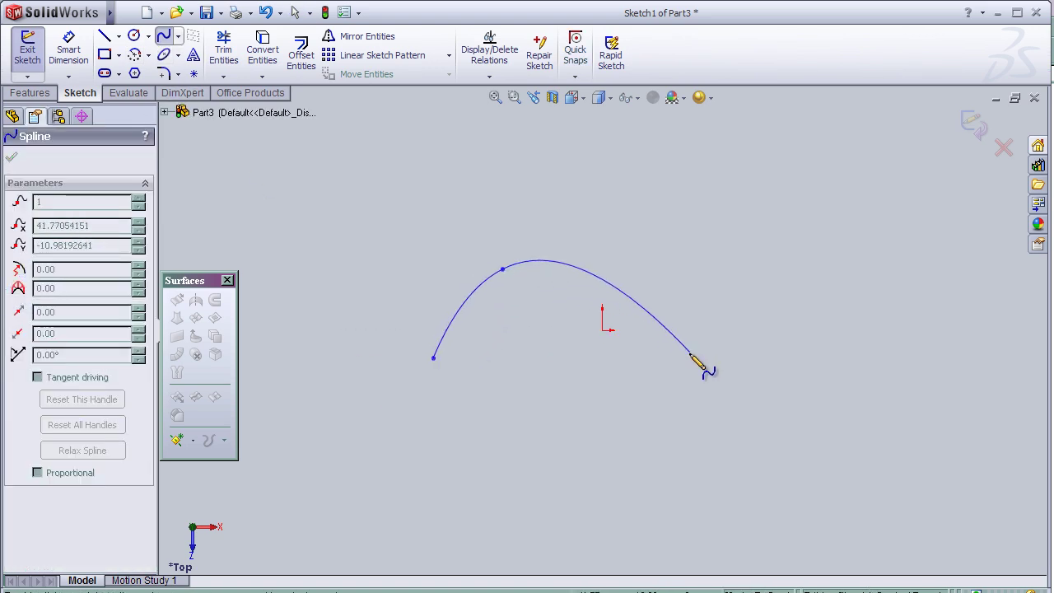
{"action": "left_click", "coordinate": [644, 379]}
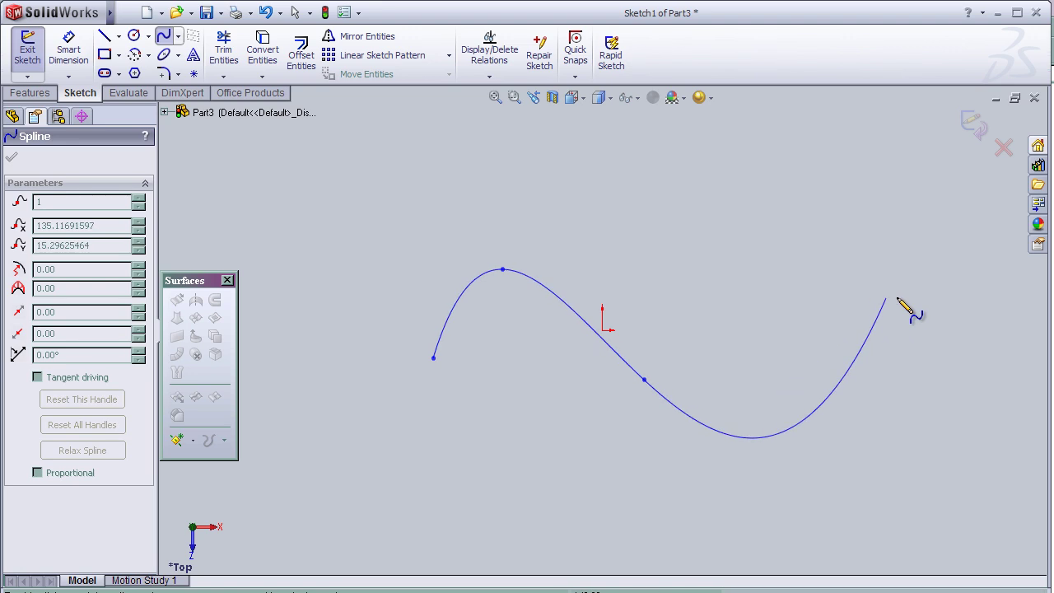
{"action": "left_click", "coordinate": [888, 244]}
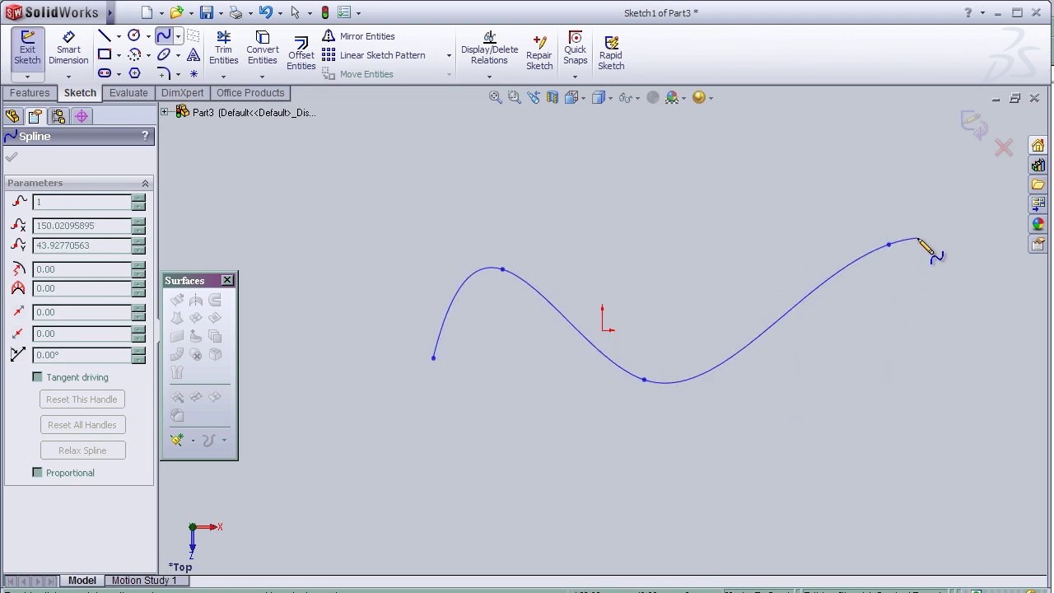
{"action": "key", "text": "Escape"}
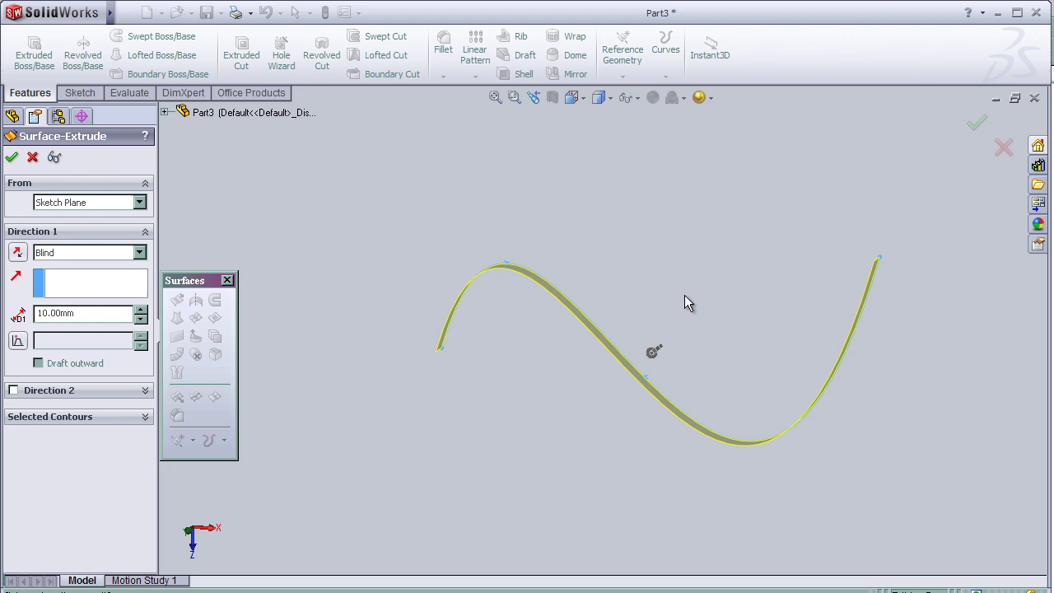
Extrude the spline as a surface to a Blind depth of 191.00 mm.
{"action": "left_click_drag", "start_coordinate": [650, 354], "coordinate": [482, 430]}
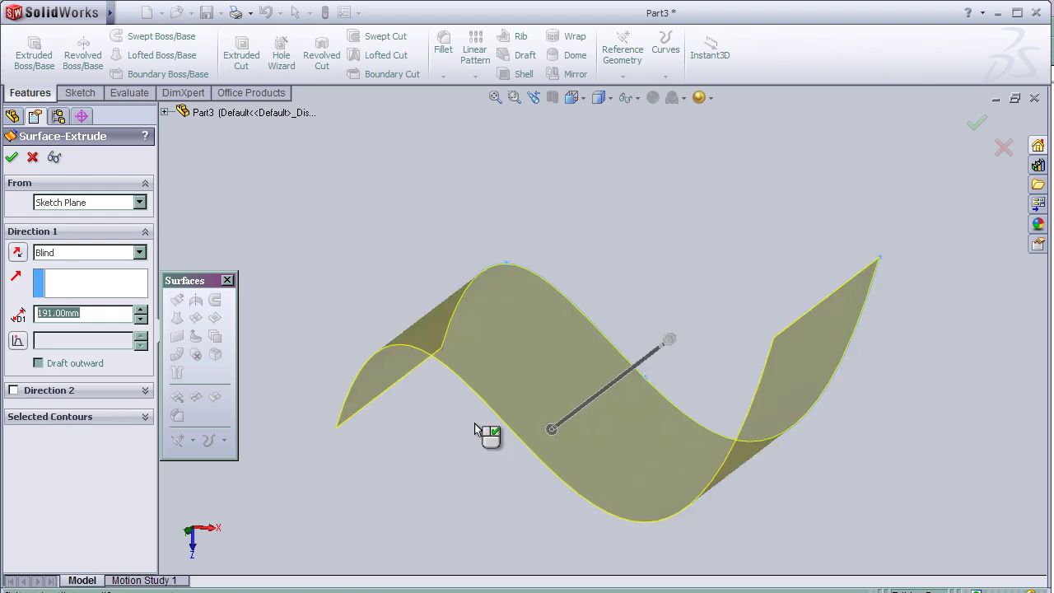
{"action": "middle_click_drag", "start_coordinate": [847, 188], "coordinate": [668, 256]}
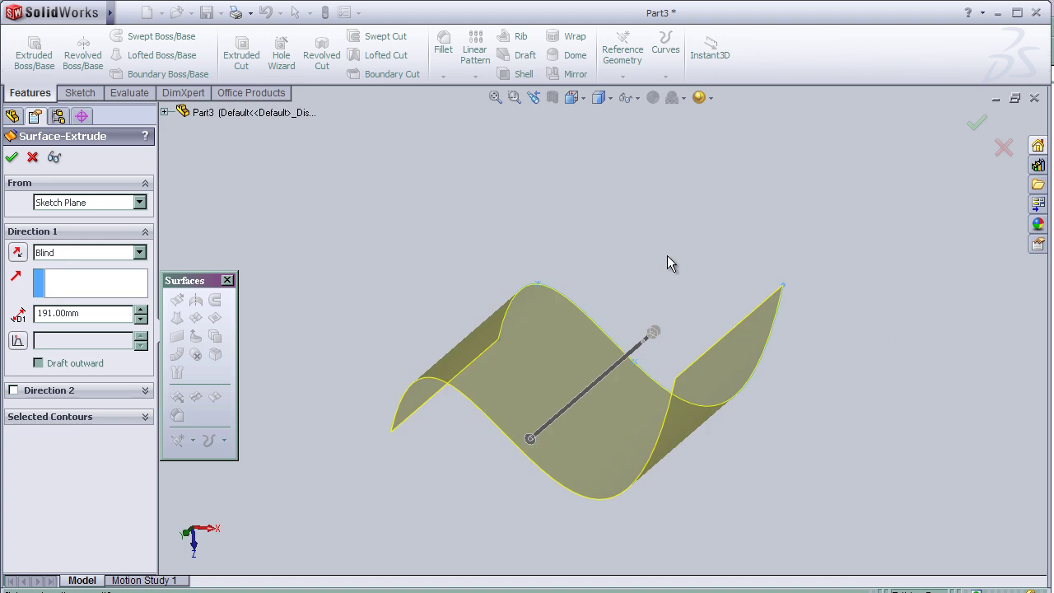
{"action": "scroll", "coordinate": [590, 395], "scroll_direction": "down", "scroll_amount": 3}
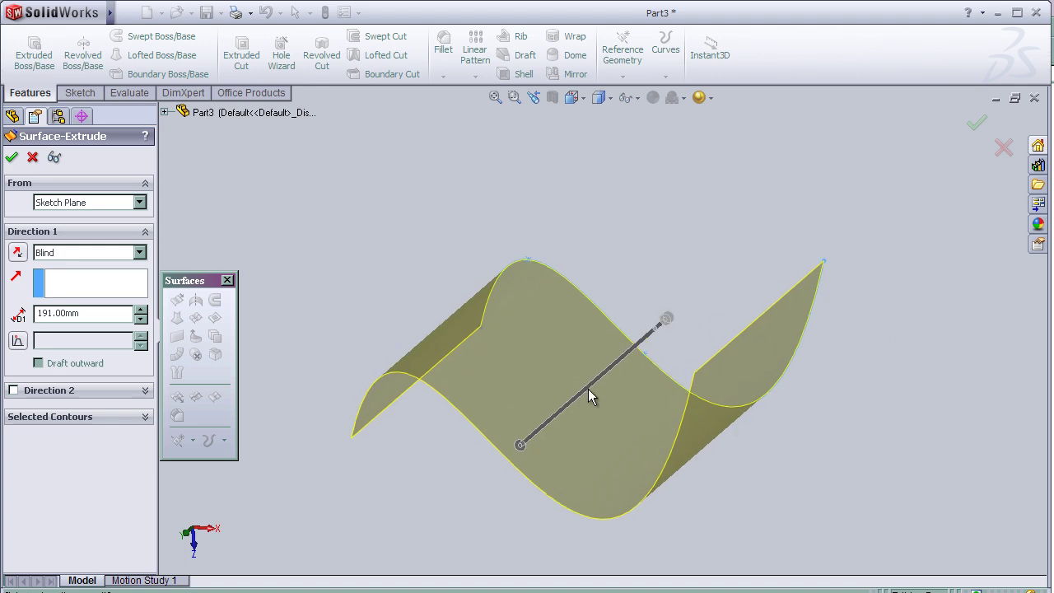
{"action": "left_click", "coordinate": [976, 126]}
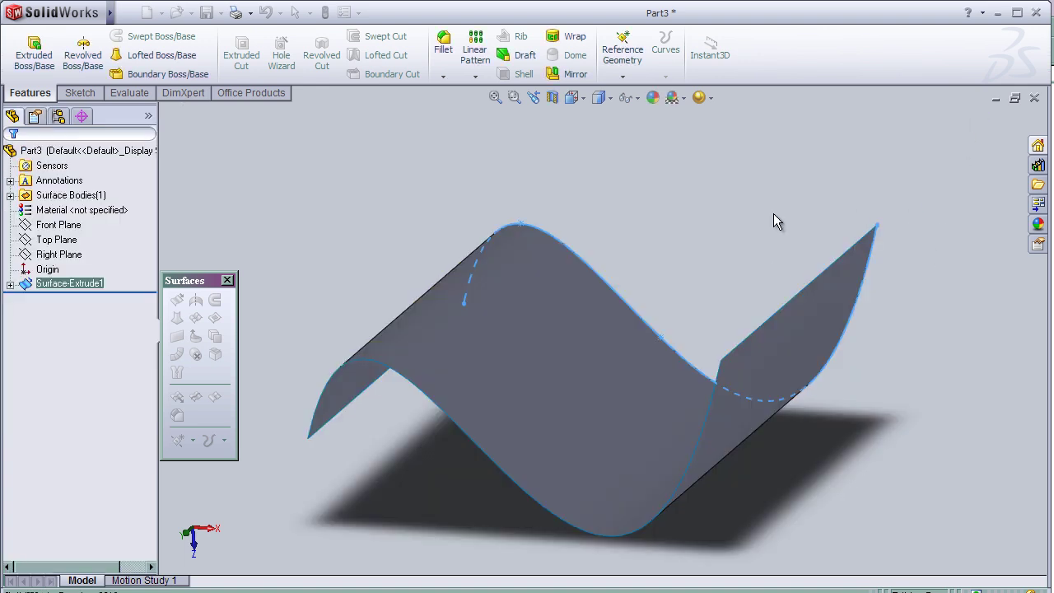
{"action": "middle_click_drag", "start_coordinate": [606, 207], "coordinate": [623, 222]}
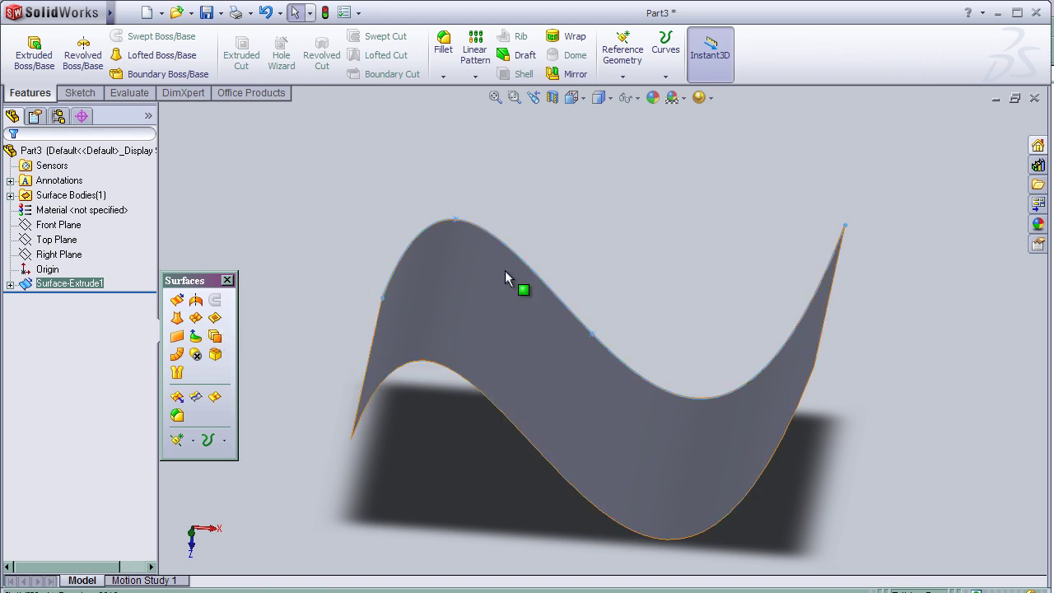
{"action": "middle_click_drag", "start_coordinate": [684, 244], "coordinate": [672, 273]}
{"action": "key", "text": "f"}
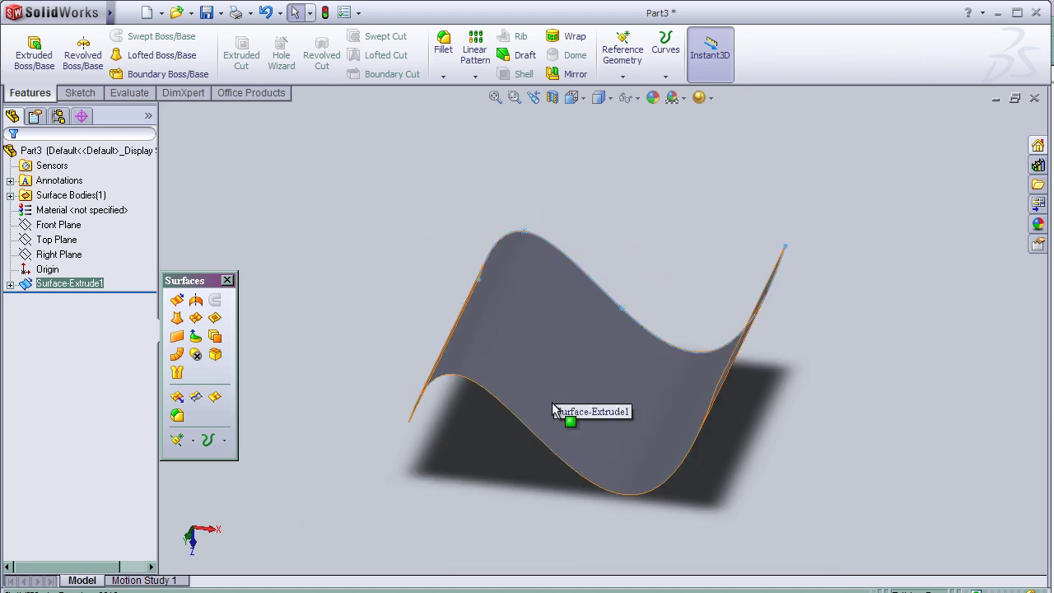
{"action": "middle_click_drag", "start_coordinate": [498, 496], "coordinate": [553, 519]}
Start an offset of Surface-Extrude1, previewing distances up to 70 mm.
{"action": "left_click", "coordinate": [218, 339]}
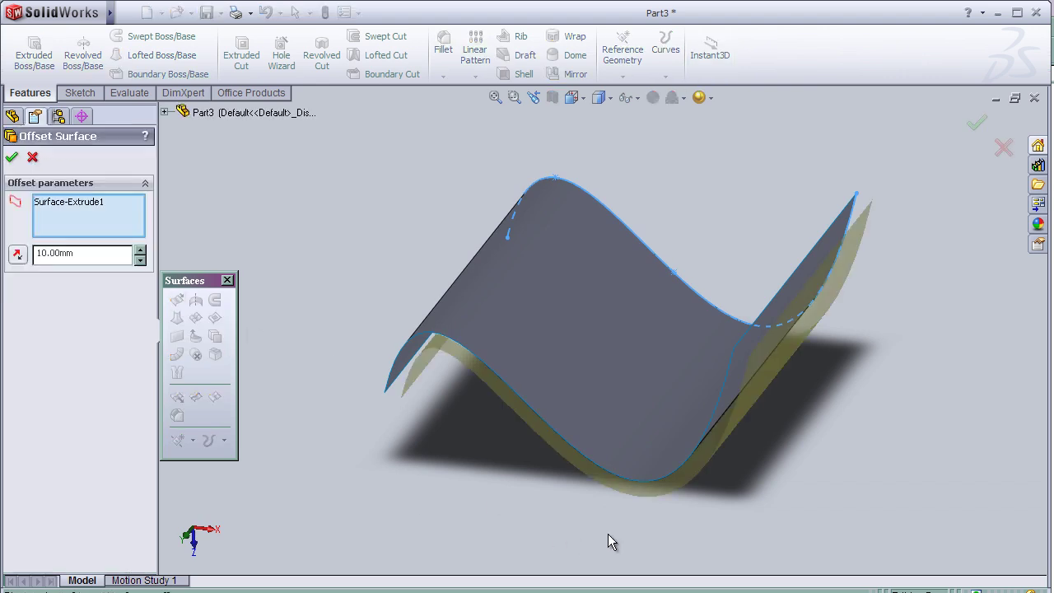
{"action": "middle_click_drag", "start_coordinate": [620, 517], "coordinate": [618, 463]}
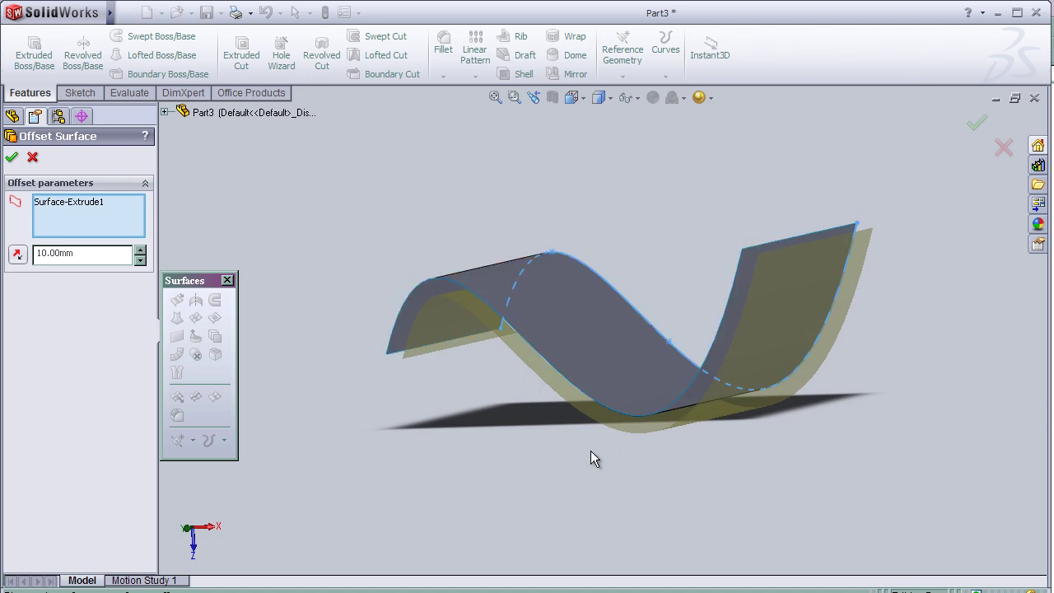
{"action": "middle_click_drag", "start_coordinate": [566, 499], "coordinate": [575, 500]}
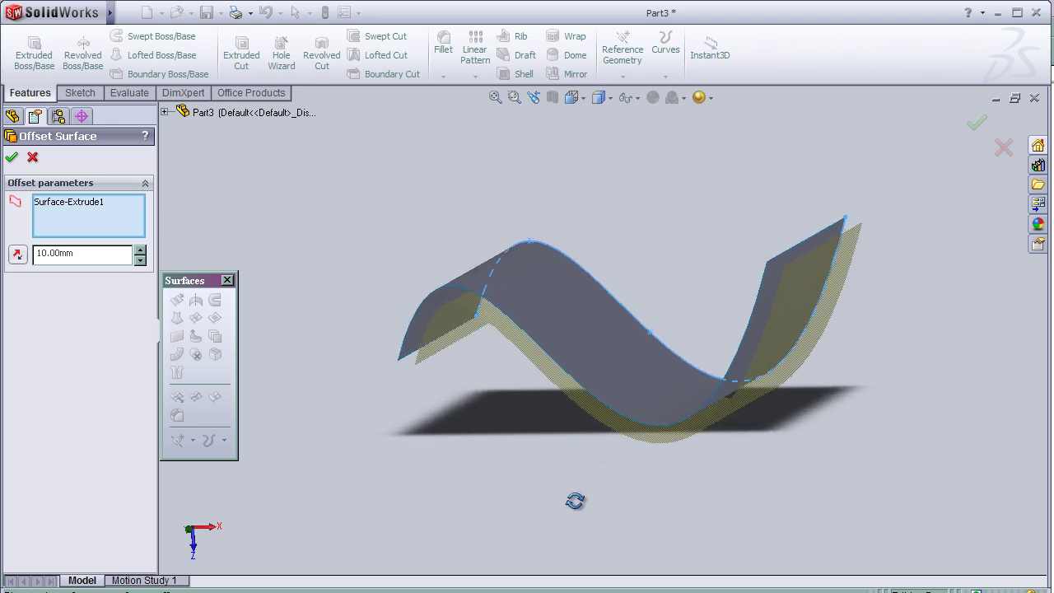
{"action": "left_click", "coordinate": [141, 250]}
{"action": "left_click", "coordinate": [141, 250]}
{"action": "left_click", "coordinate": [141, 251]}
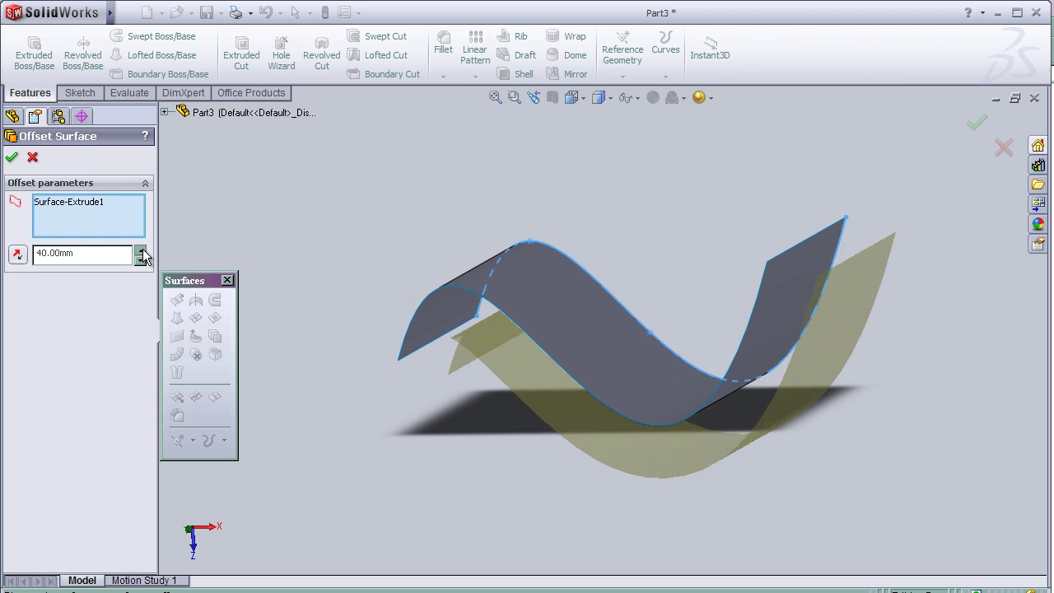
{"action": "left_click", "coordinate": [142, 250]}
{"action": "left_click", "coordinate": [141, 250]}
{"action": "left_click", "coordinate": [141, 250]}
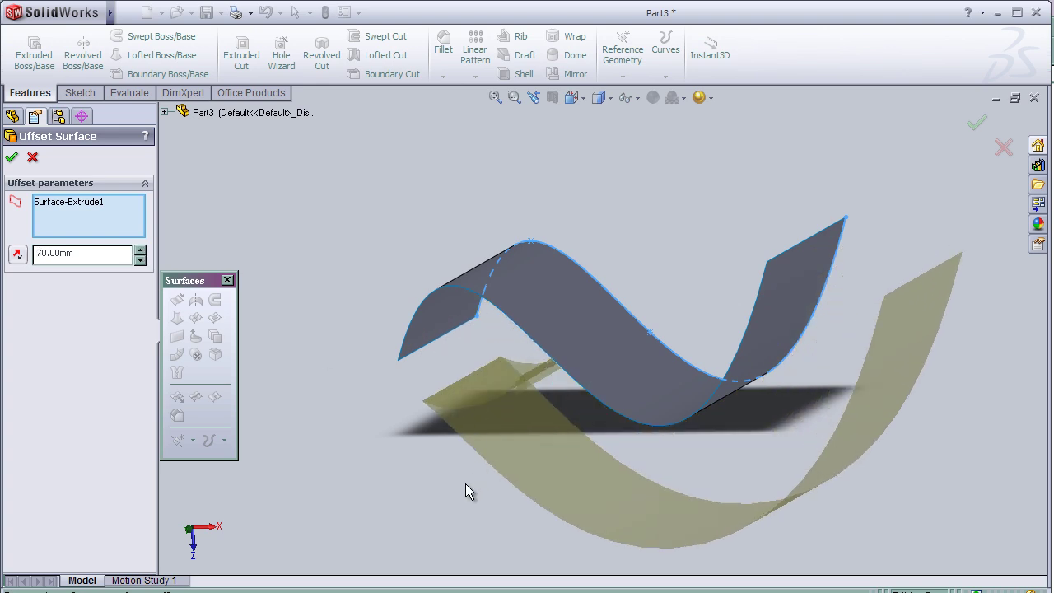
{"action": "middle_click_drag", "start_coordinate": [466, 484], "coordinate": [461, 450]}
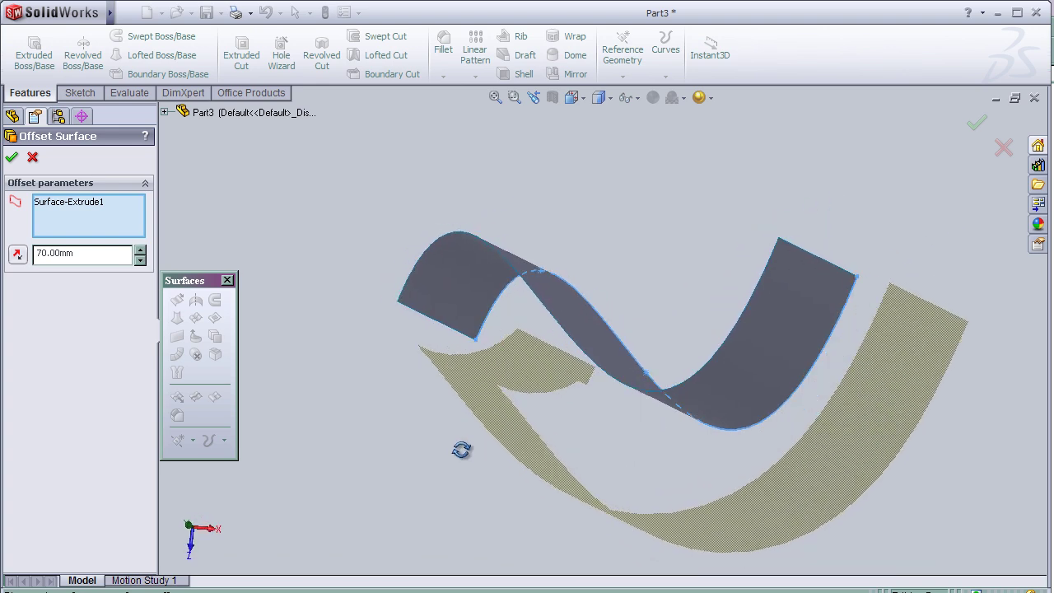
{"action": "mouse_move", "coordinate": [607, 265]}
{"action": "middle_mouse_down"}
{"action": "mouse_move", "coordinate": [643, 264]}
{"action": "mouse_move", "coordinate": [641, 276]}
{"action": "middle_mouse_up"}
Reverse the offset direction and set the distance to 30.00 mm.
{"action": "left_click", "coordinate": [17, 254]}
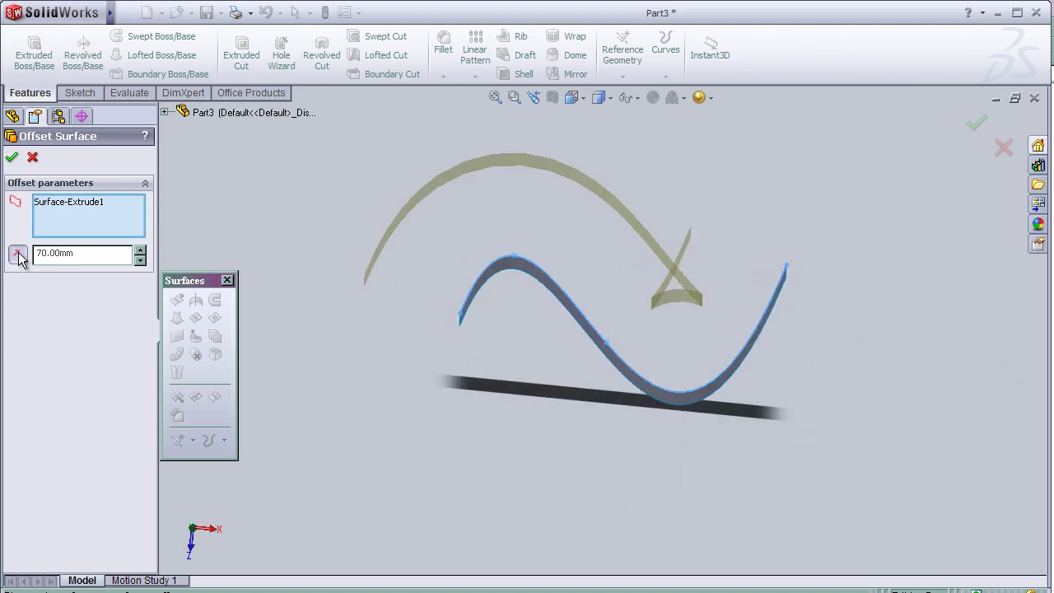
{"action": "middle_click_drag", "start_coordinate": [589, 344], "coordinate": [546, 443]}
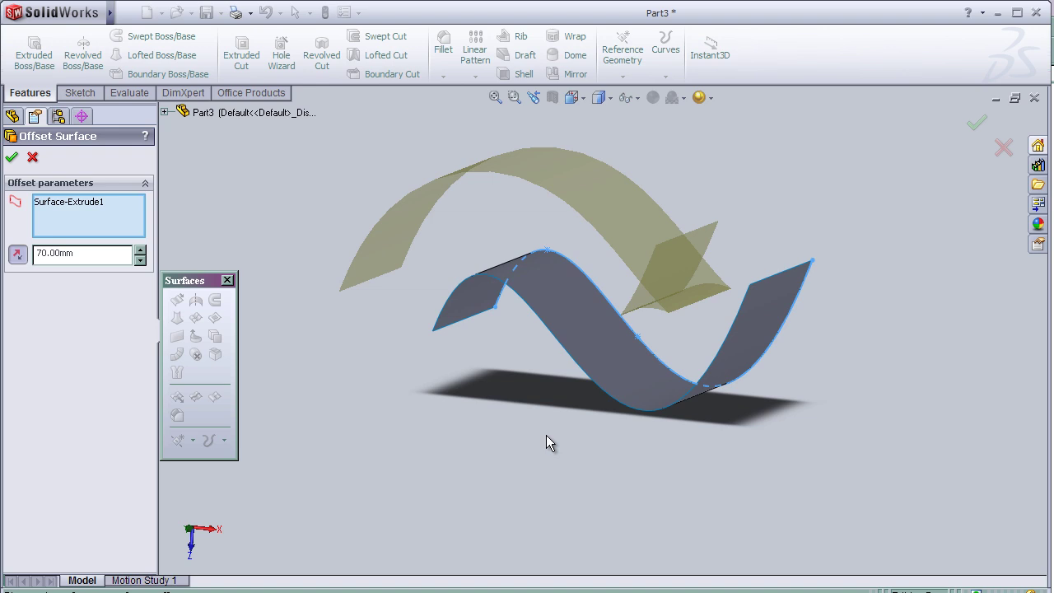
{"action": "left_click", "coordinate": [140, 262]}
{"action": "left_click", "coordinate": [140, 262]}
{"action": "left_click", "coordinate": [140, 261]}
{"action": "left_click", "coordinate": [140, 262]}
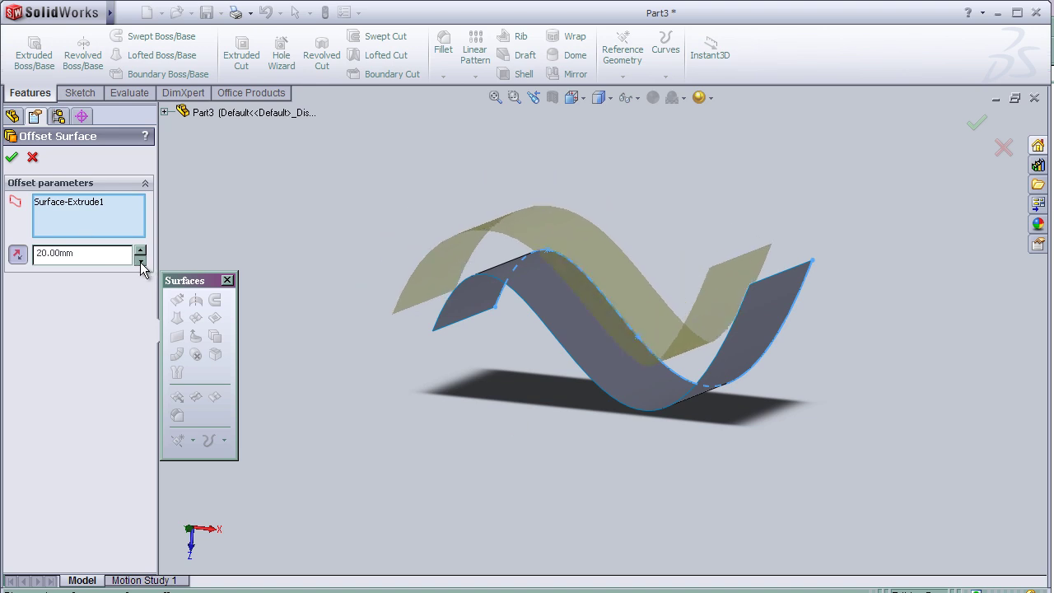
{"action": "left_click", "coordinate": [141, 250]}
{"action": "mouse_move", "coordinate": [423, 426]}
{"action": "middle_mouse_down"}
{"action": "mouse_move", "coordinate": [470, 406]}
{"action": "mouse_move", "coordinate": [420, 410]}
{"action": "middle_mouse_up"}
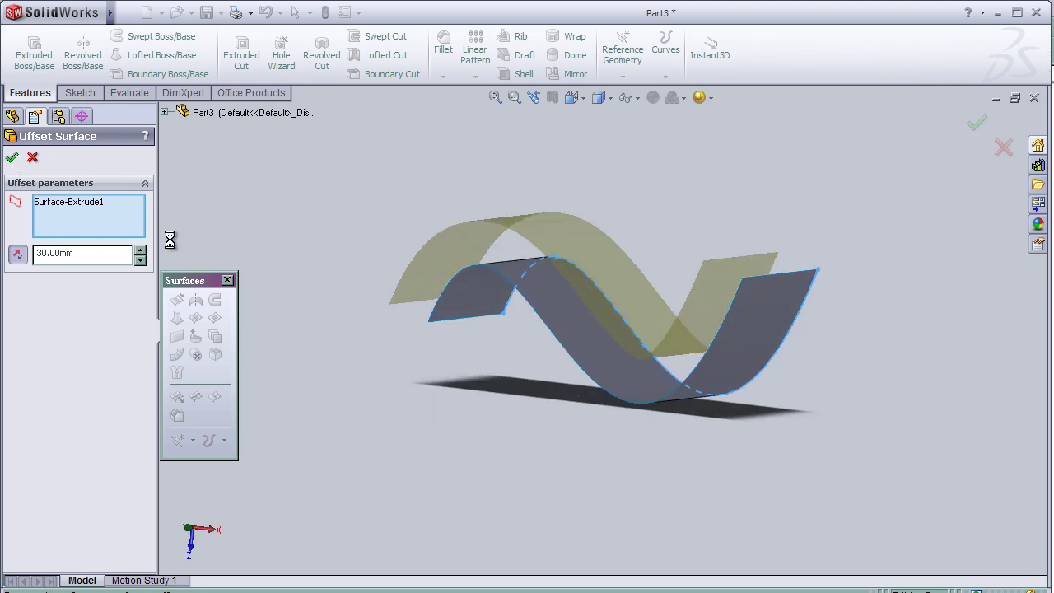
Select the upper wavy surface once both surfaces are visible.
{"action": "middle_click_drag", "start_coordinate": [746, 505], "coordinate": [760, 487]}
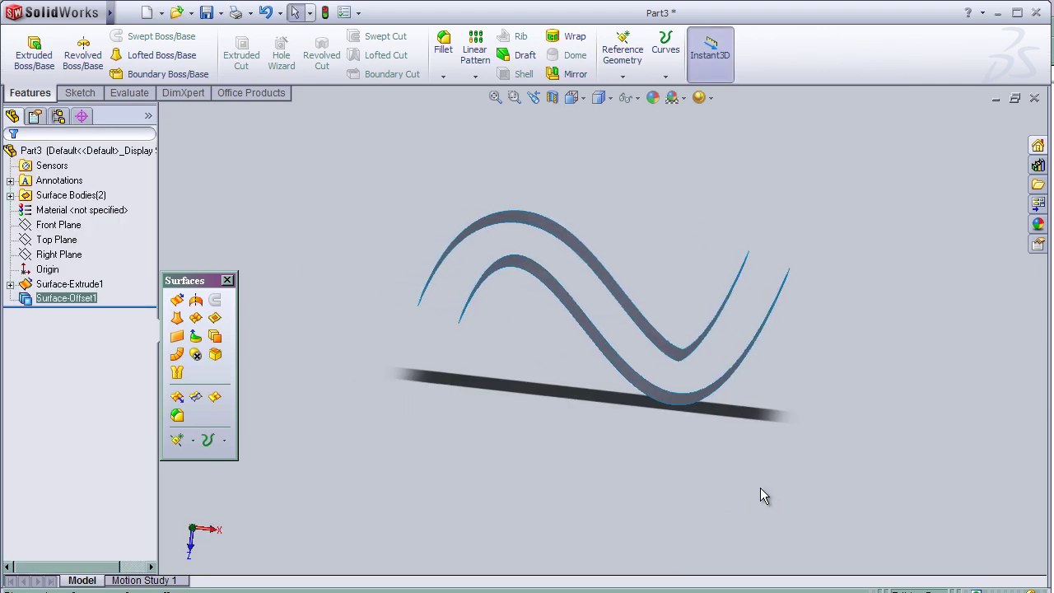
{"action": "mouse_move", "coordinate": [692, 215]}
{"action": "middle_mouse_down"}
{"action": "mouse_move", "coordinate": [680, 212]}
{"action": "mouse_move", "coordinate": [689, 223]}
{"action": "mouse_move", "coordinate": [715, 209]}
{"action": "mouse_move", "coordinate": [661, 209]}
{"action": "mouse_move", "coordinate": [692, 218]}
{"action": "mouse_move", "coordinate": [665, 238]}
{"action": "middle_mouse_up"}
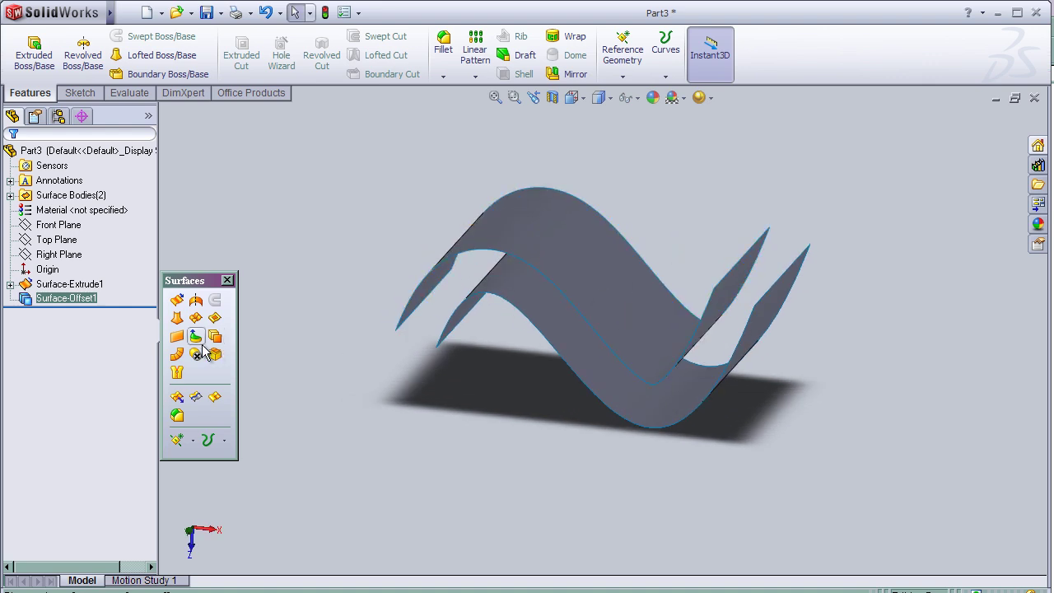
{"action": "left_click", "coordinate": [607, 274]}
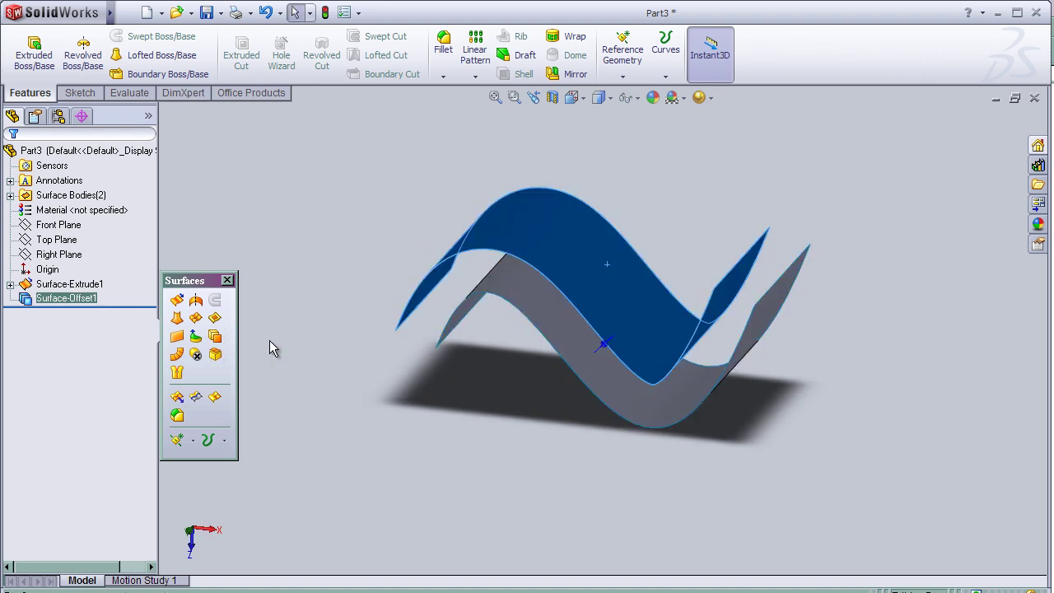
Start an offset and swap the selection from the upper face to the middle wavy face.
{"action": "left_click", "coordinate": [217, 341]}
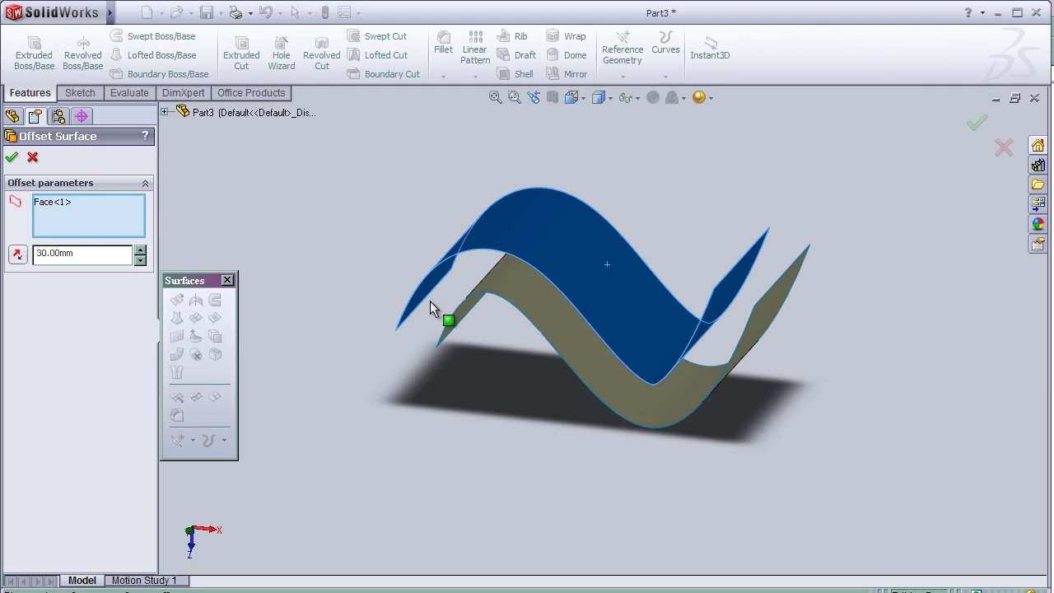
{"action": "left_click", "coordinate": [590, 249]}
{"action": "middle_click_drag", "start_coordinate": [563, 336], "coordinate": [645, 400]}
{"action": "left_click", "coordinate": [678, 404]}
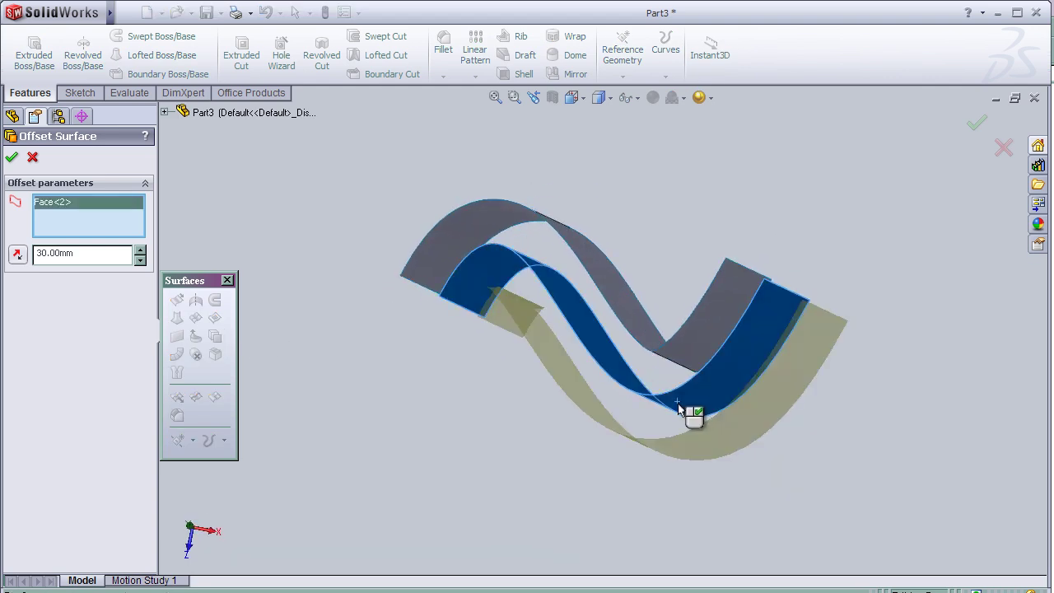
Set the offset distance to 10.00 mm and confirm Surface-Offset3.
{"action": "middle_click_drag", "start_coordinate": [568, 441], "coordinate": [607, 453]}
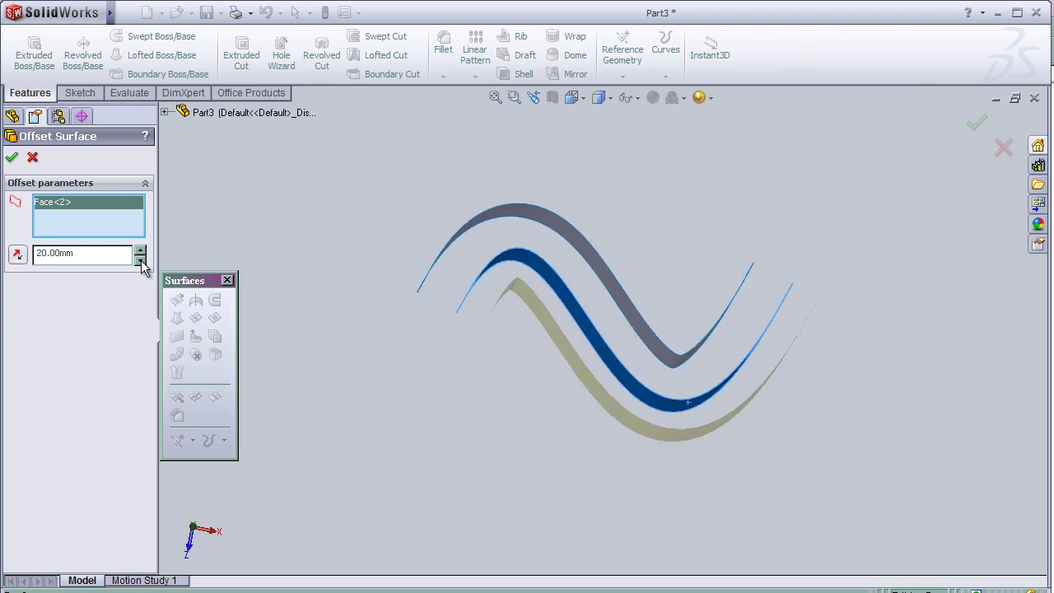
{"action": "middle_click_drag", "start_coordinate": [844, 386], "coordinate": [633, 313]}
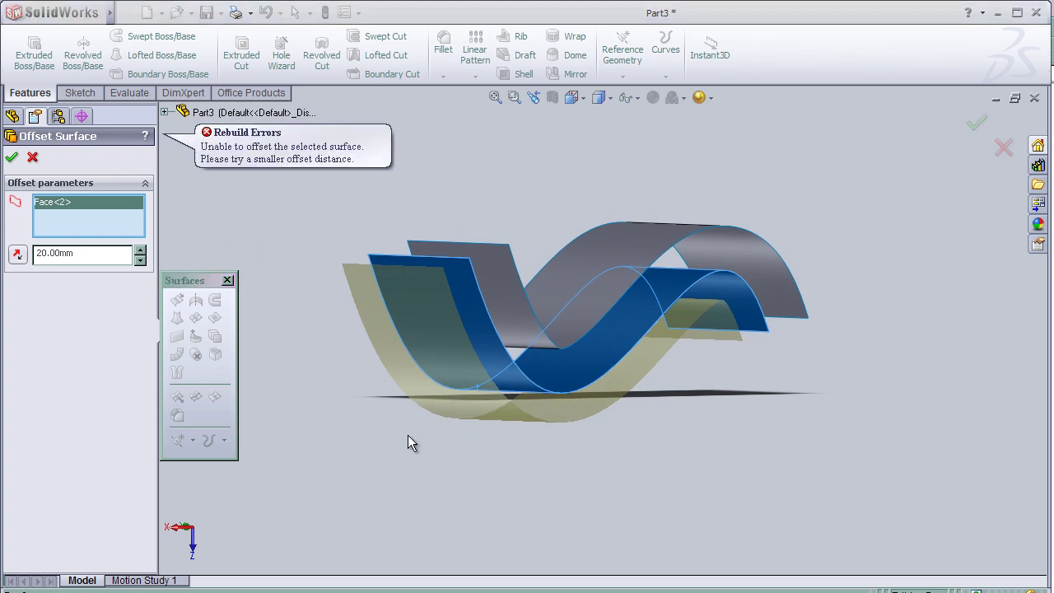
{"action": "mouse_move", "coordinate": [408, 436]}
{"action": "middle_mouse_down"}
{"action": "mouse_move", "coordinate": [631, 437]}
{"action": "mouse_move", "coordinate": [605, 436]}
{"action": "middle_mouse_up"}
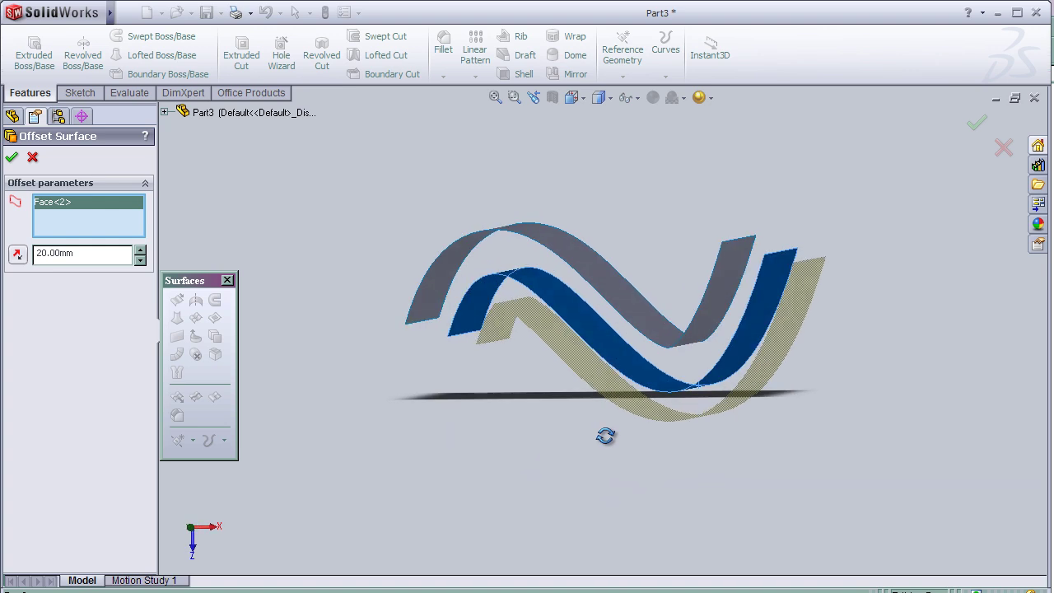
{"action": "key", "text": "ctrl+5"}
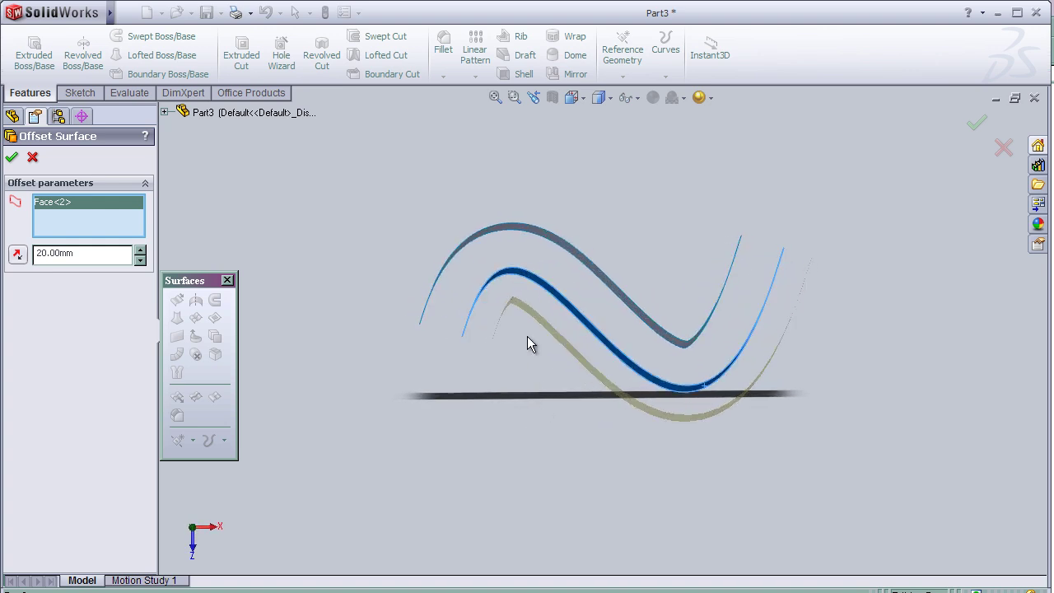
{"action": "scroll", "coordinate": [522, 329], "scroll_direction": "down", "scroll_amount": 3}
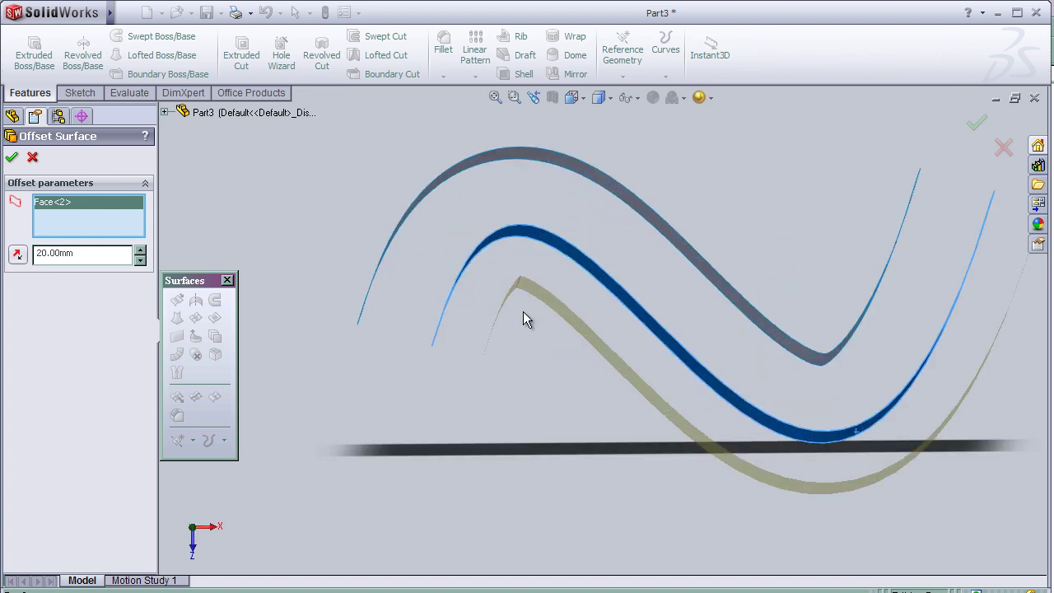
{"action": "scroll", "coordinate": [526, 317], "scroll_direction": "down", "scroll_amount": 3}
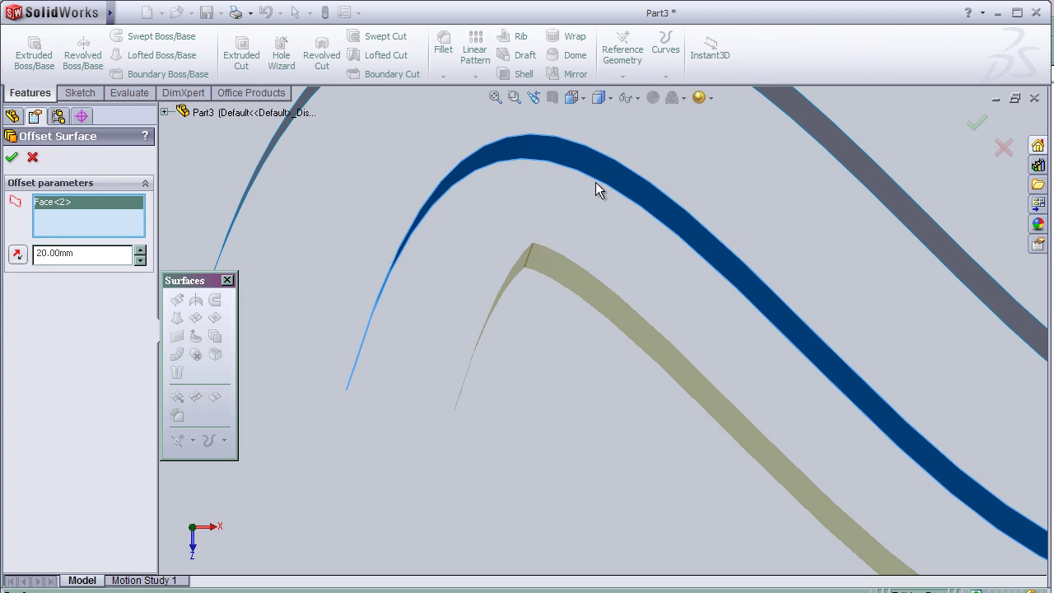
{"action": "left_click", "coordinate": [139, 259]}
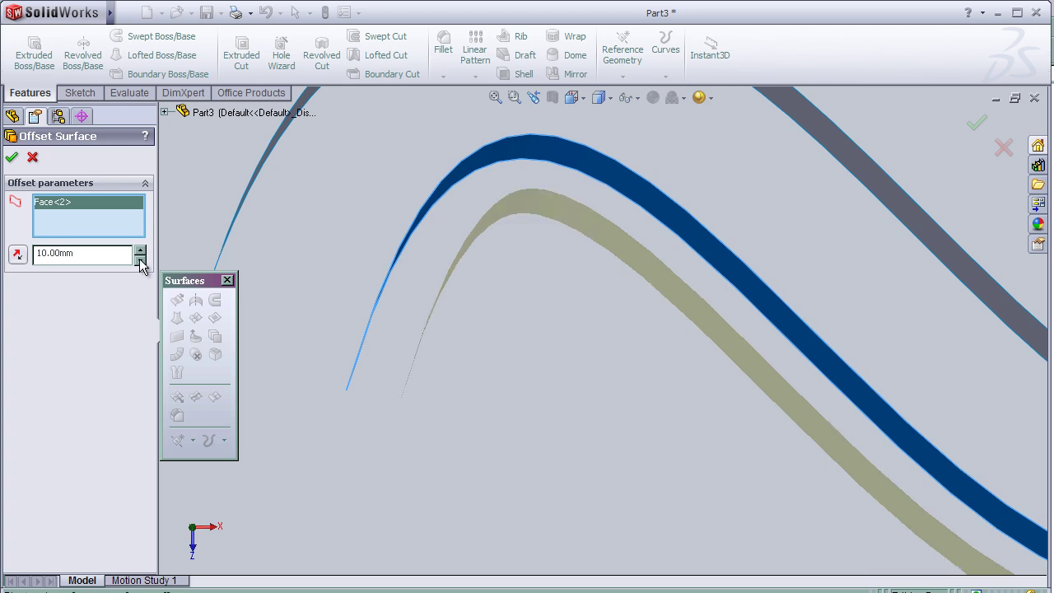
{"action": "left_click", "coordinate": [12, 156]}
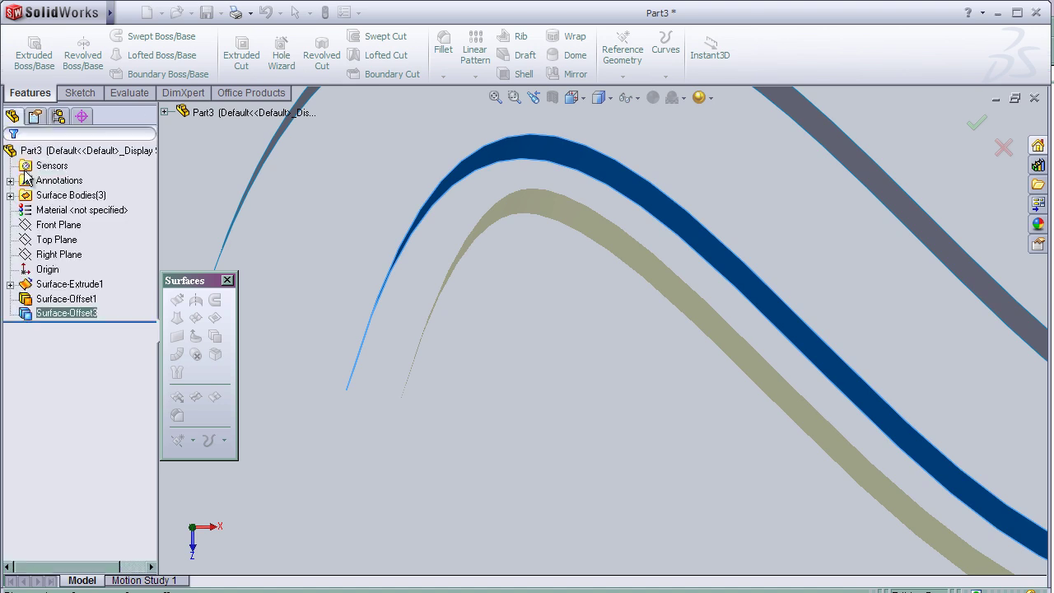
{"action": "middle_click_drag", "start_coordinate": [680, 359], "coordinate": [564, 447]}
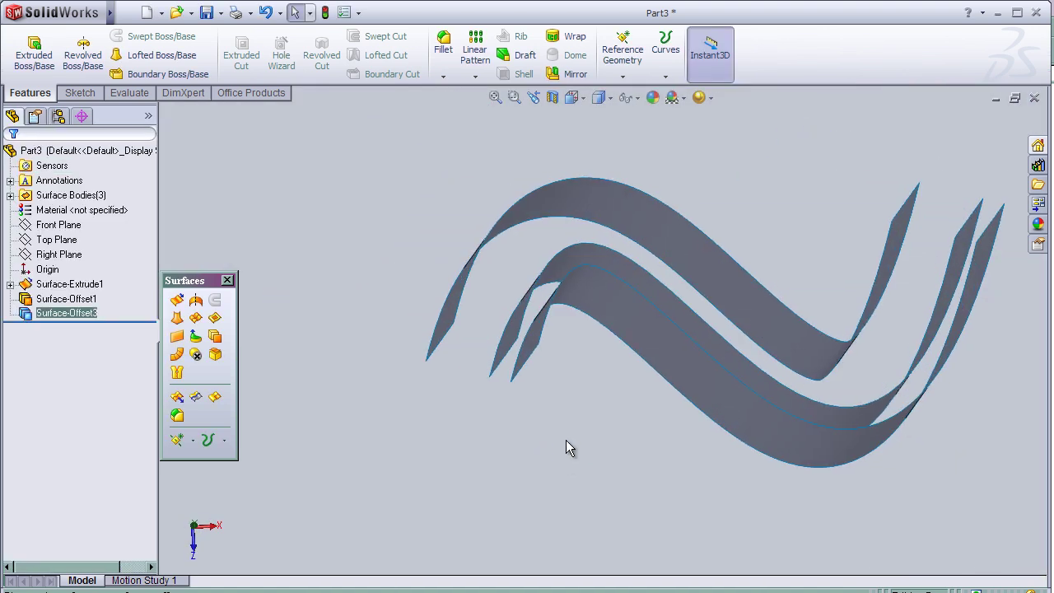
{"action": "middle_click_drag", "start_coordinate": [748, 203], "coordinate": [556, 446]}
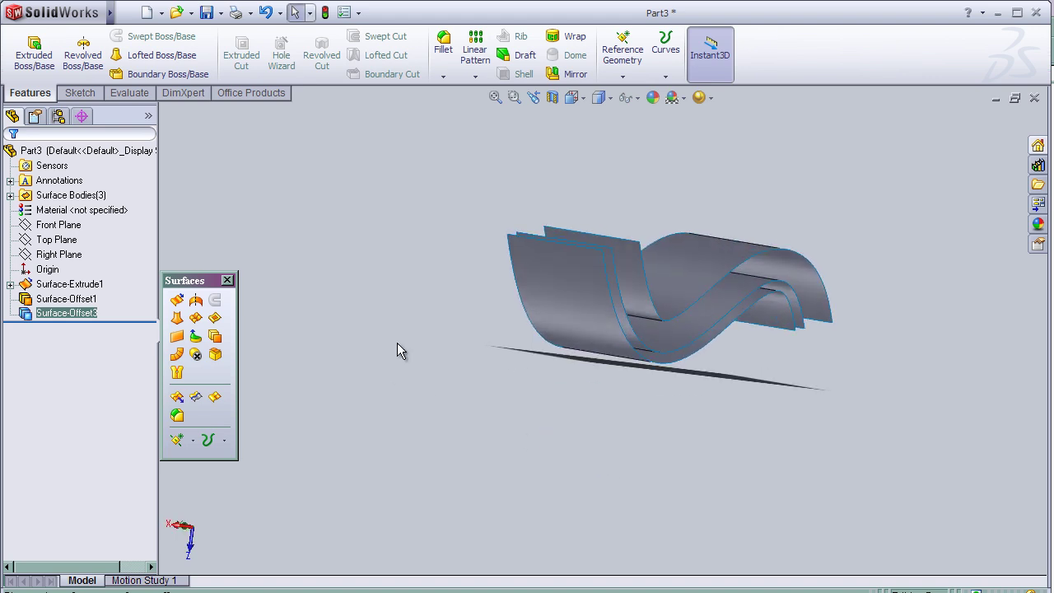
Start a sketch on the Front Plane, viewed Normal To.
{"action": "left_click", "coordinate": [64, 226]}
{"action": "left_click", "coordinate": [75, 196]}
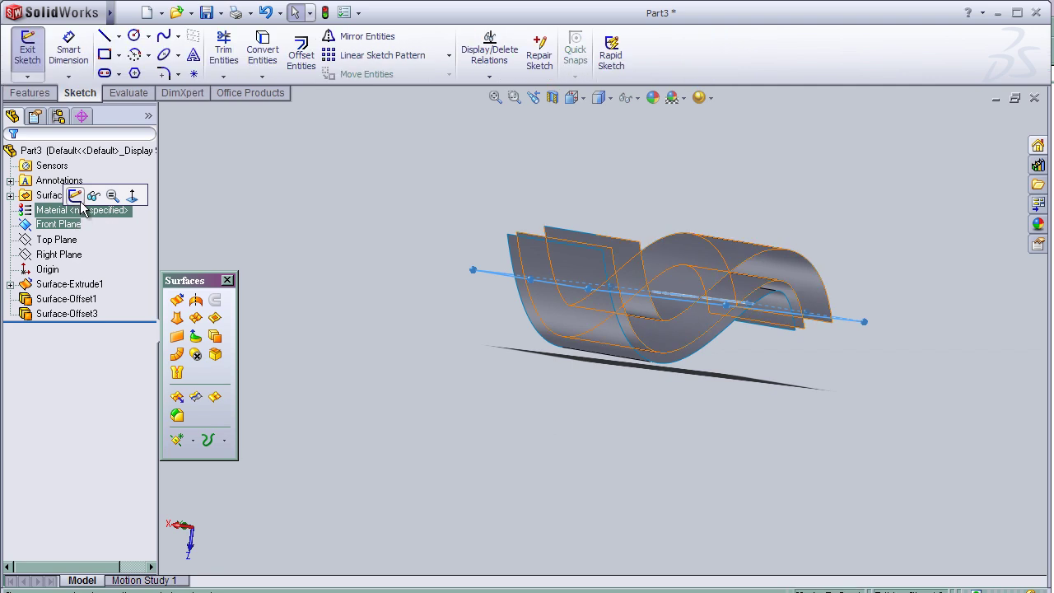
{"action": "key", "text": "space"}
{"action": "left_click", "coordinate": [321, 365]}
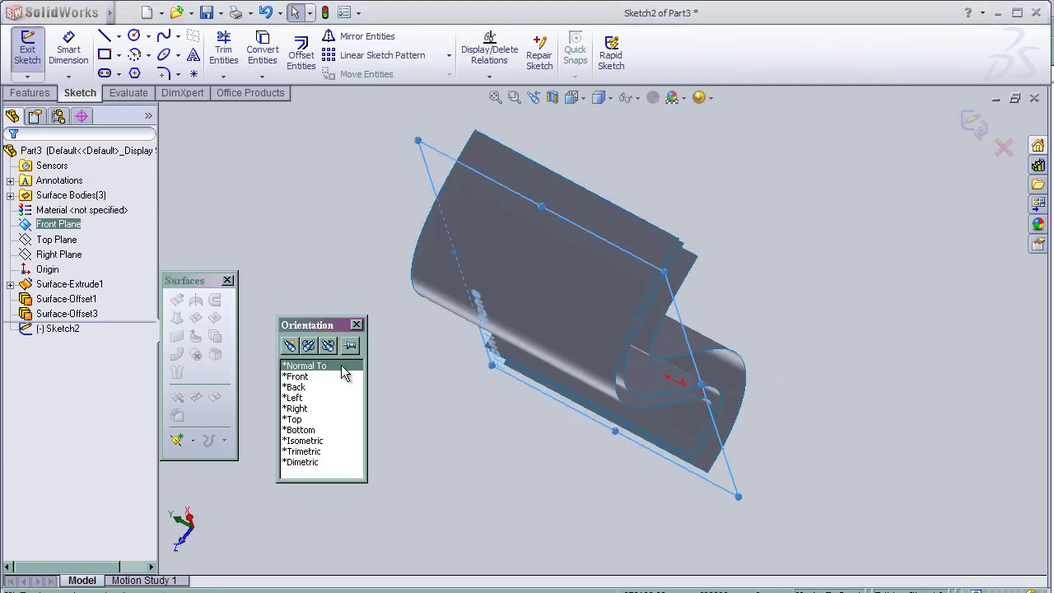
Draw a circle of about 32 mm radius centred above the origin.
{"action": "left_click", "coordinate": [133, 36]}
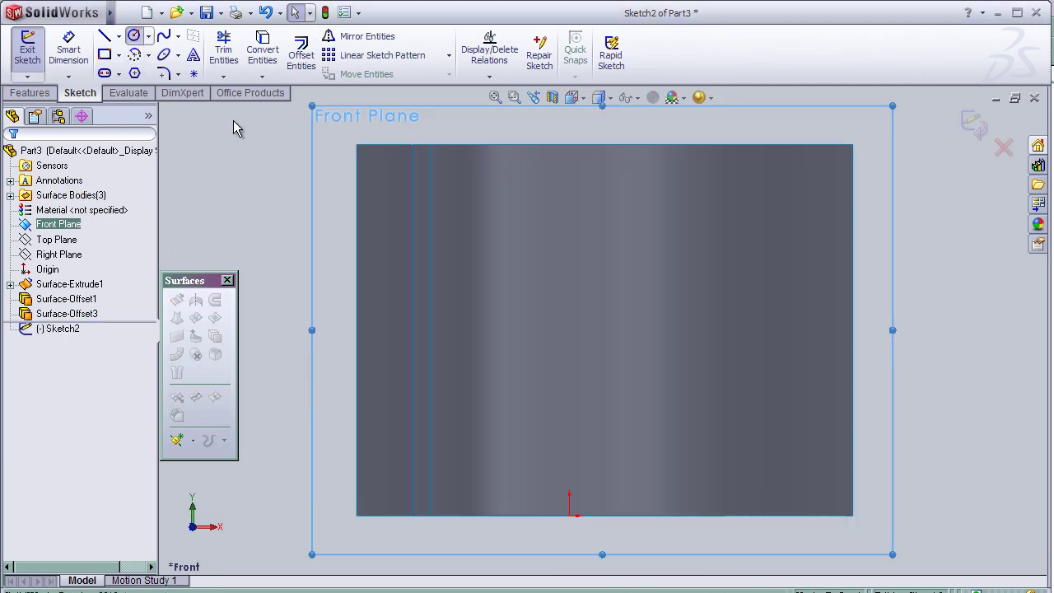
{"action": "left_click", "coordinate": [616, 339]}
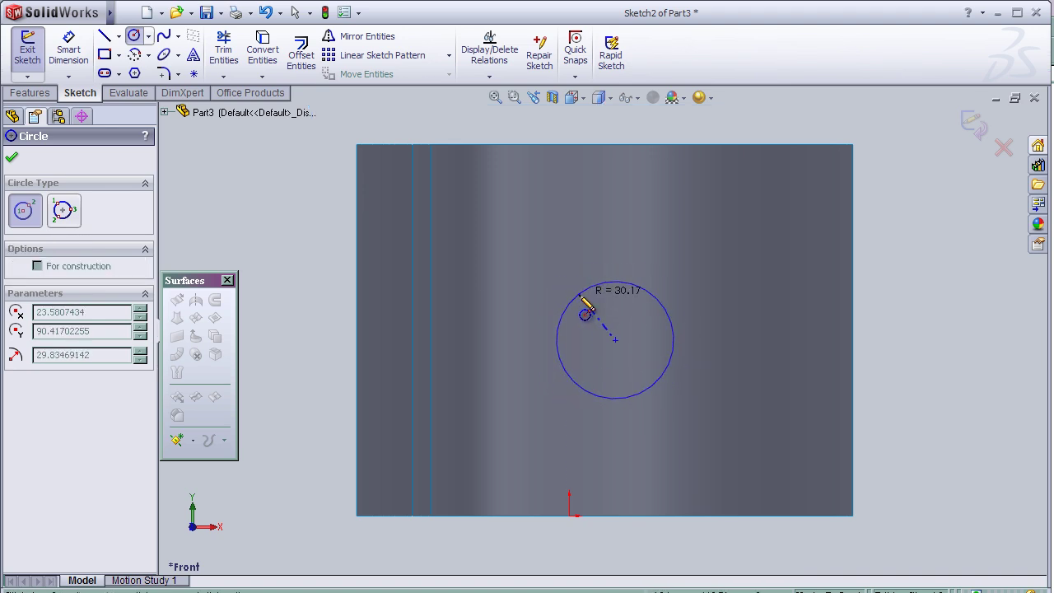
{"action": "left_click", "coordinate": [572, 296]}
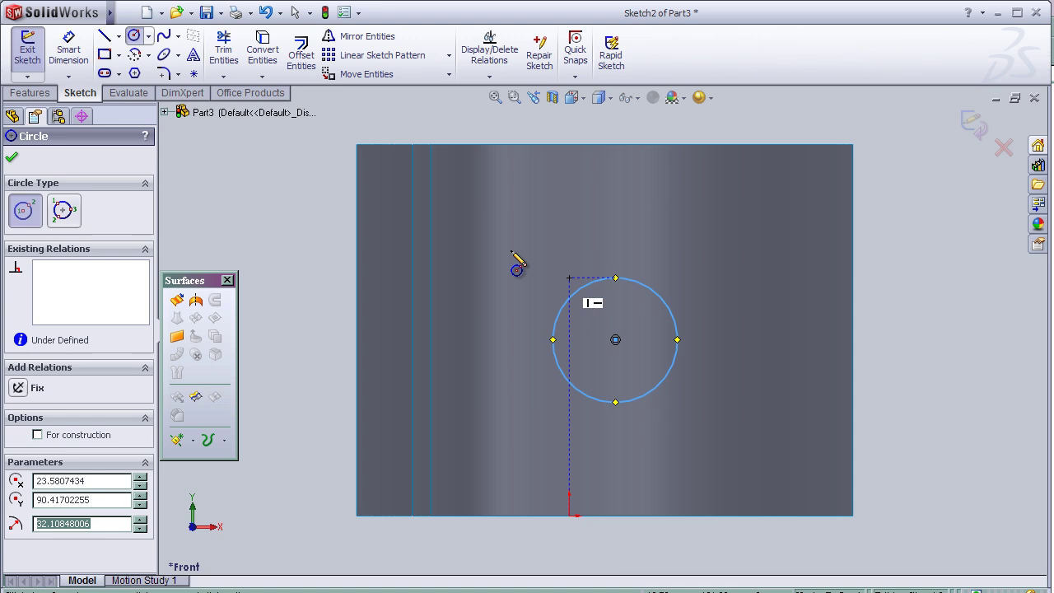
{"action": "left_click", "coordinate": [12, 158]}
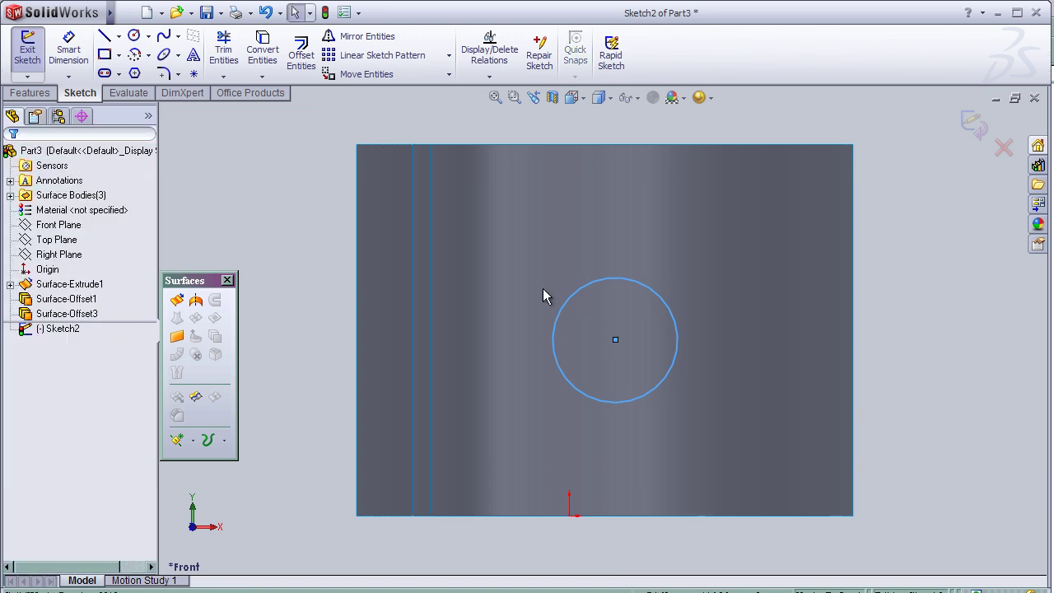
{"action": "mouse_move", "coordinate": [947, 196]}
{"action": "middle_mouse_down"}
{"action": "mouse_move", "coordinate": [895, 219]}
{"action": "mouse_move", "coordinate": [823, 231]}
{"action": "middle_mouse_up"}
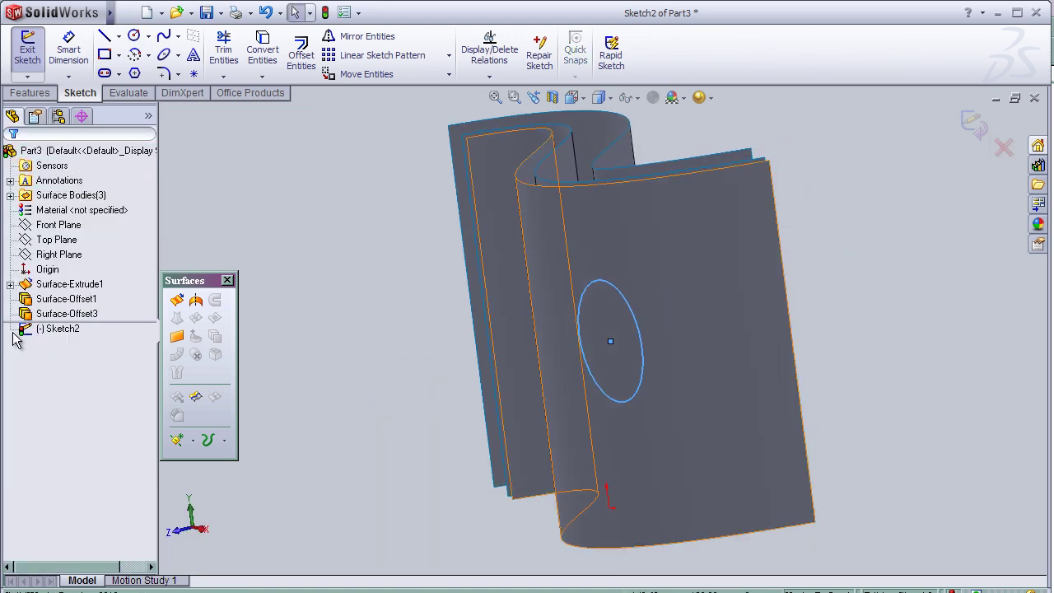
Surface-extrude the circle with the end condition set to Up To Surface.
{"action": "left_click", "coordinate": [180, 302]}
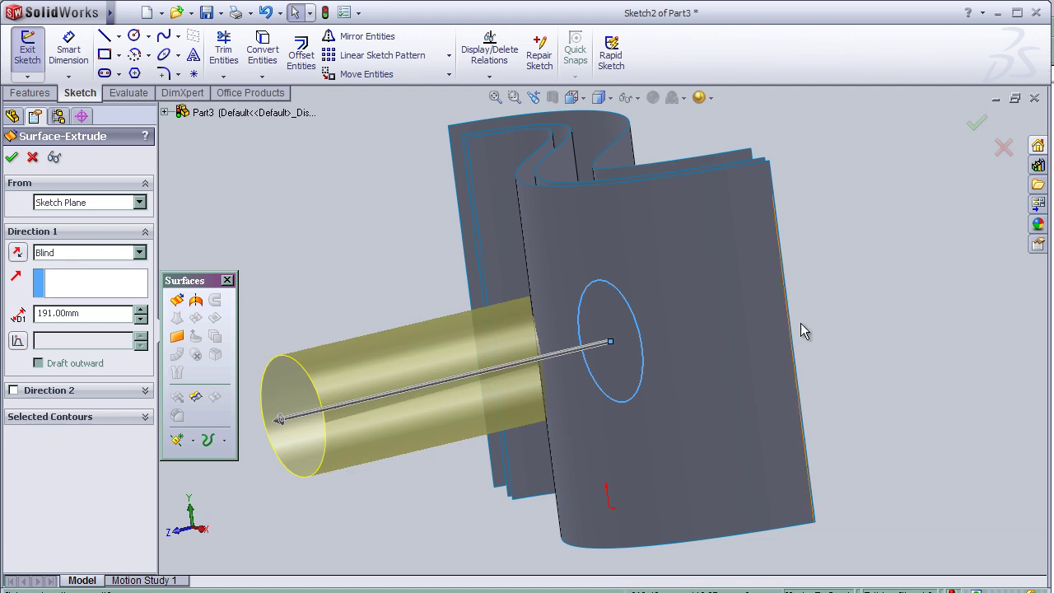
{"action": "middle_click_drag", "start_coordinate": [802, 329], "coordinate": [757, 372]}
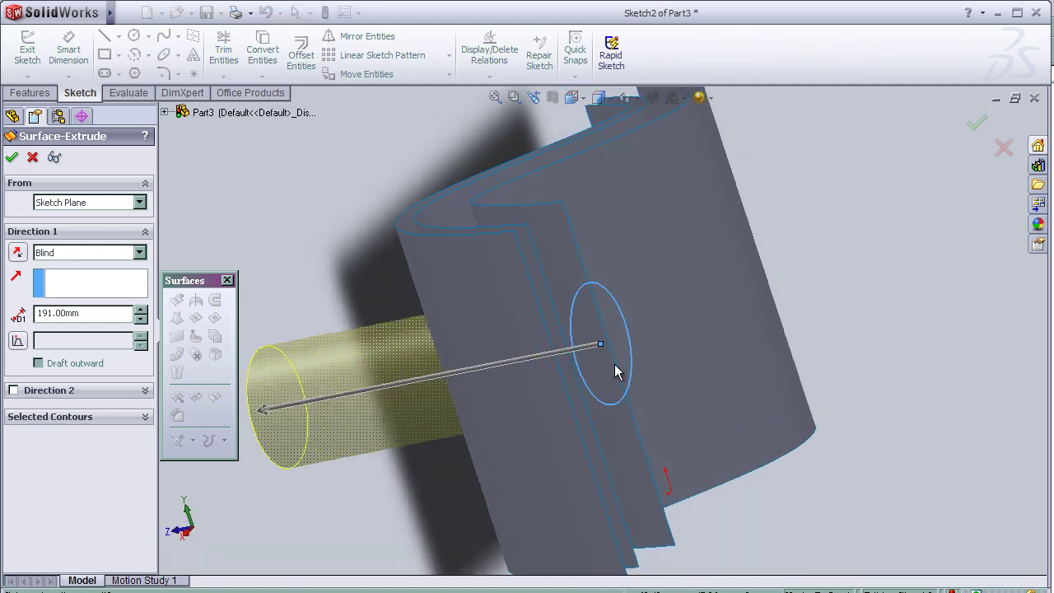
{"action": "left_click", "coordinate": [140, 253]}
{"action": "left_click", "coordinate": [140, 253]}
{"action": "left_click", "coordinate": [140, 253]}
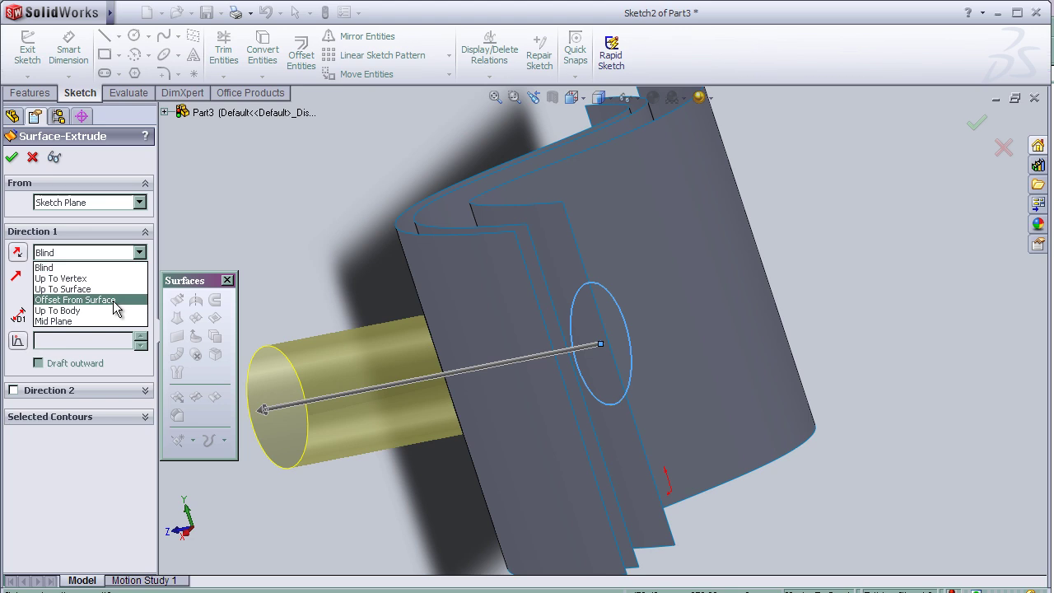
{"action": "left_click", "coordinate": [62, 289]}
Pick Surface-Offset1 as the end face and accept the pipe extrusion.
{"action": "middle_click_drag", "start_coordinate": [314, 340], "coordinate": [404, 489]}
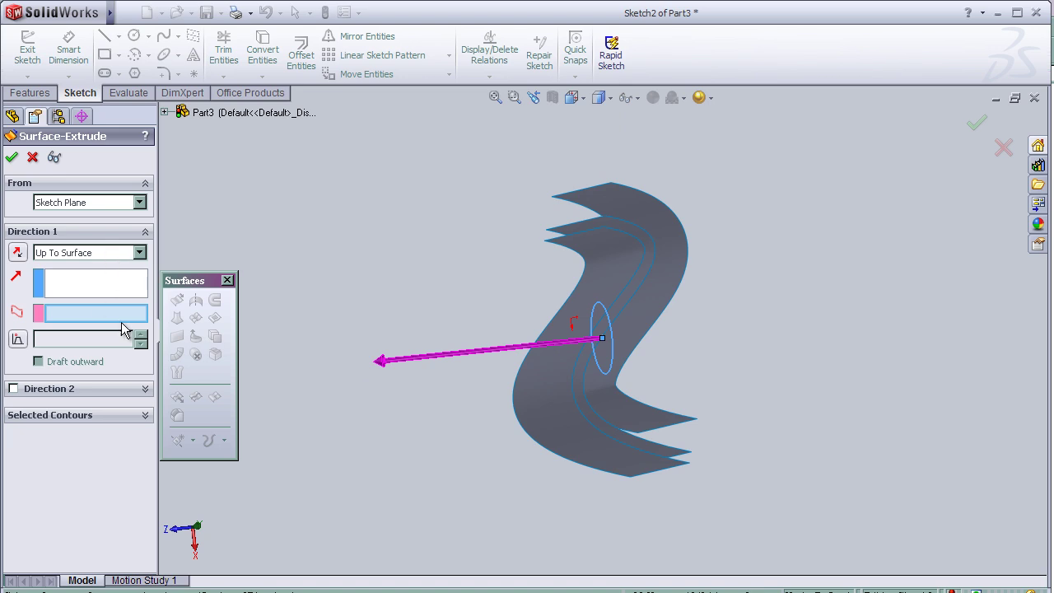
{"action": "left_click", "coordinate": [595, 372]}
{"action": "mouse_move", "coordinate": [759, 365]}
{"action": "middle_mouse_down"}
{"action": "mouse_move", "coordinate": [799, 365]}
{"action": "mouse_move", "coordinate": [767, 352]}
{"action": "middle_mouse_up"}
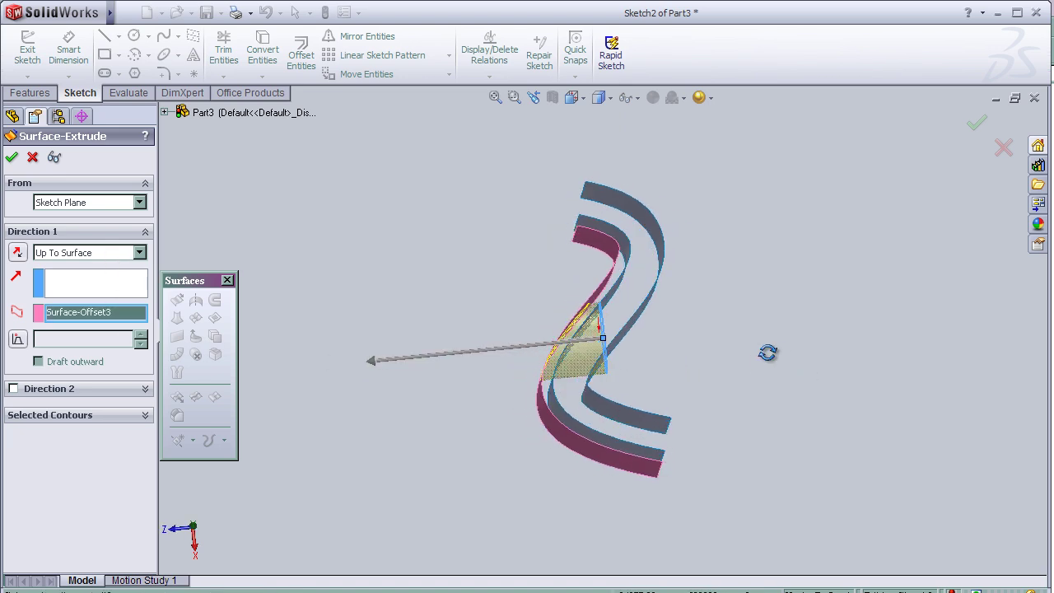
{"action": "left_click", "coordinate": [642, 323]}
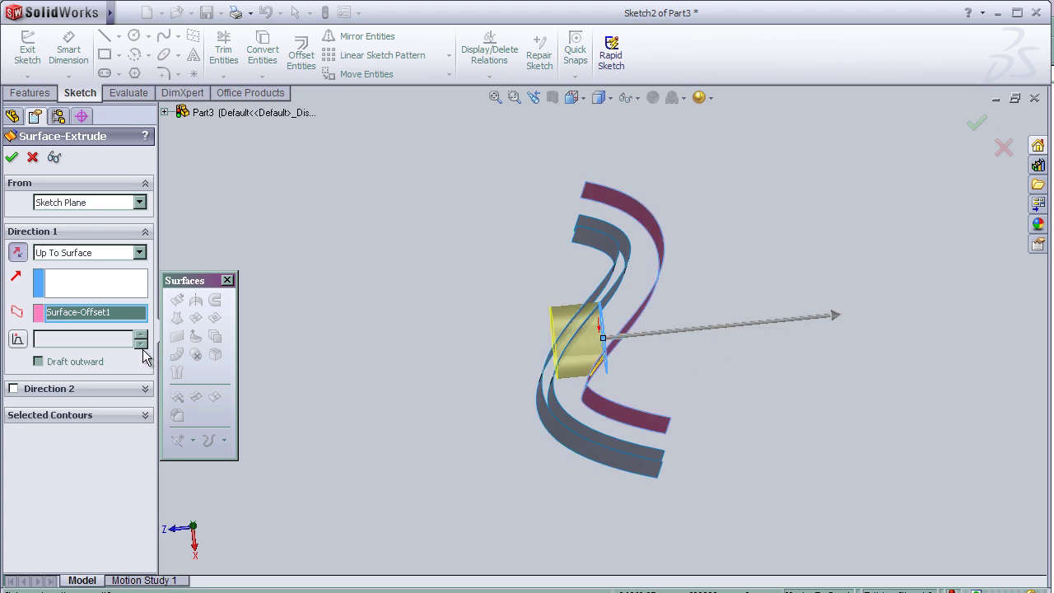
{"action": "middle_click_drag", "start_coordinate": [759, 409], "coordinate": [797, 338]}
{"action": "key", "text": "Return"}
{"action": "scroll", "coordinate": [645, 316], "scroll_direction": "up", "scroll_amount": 3}
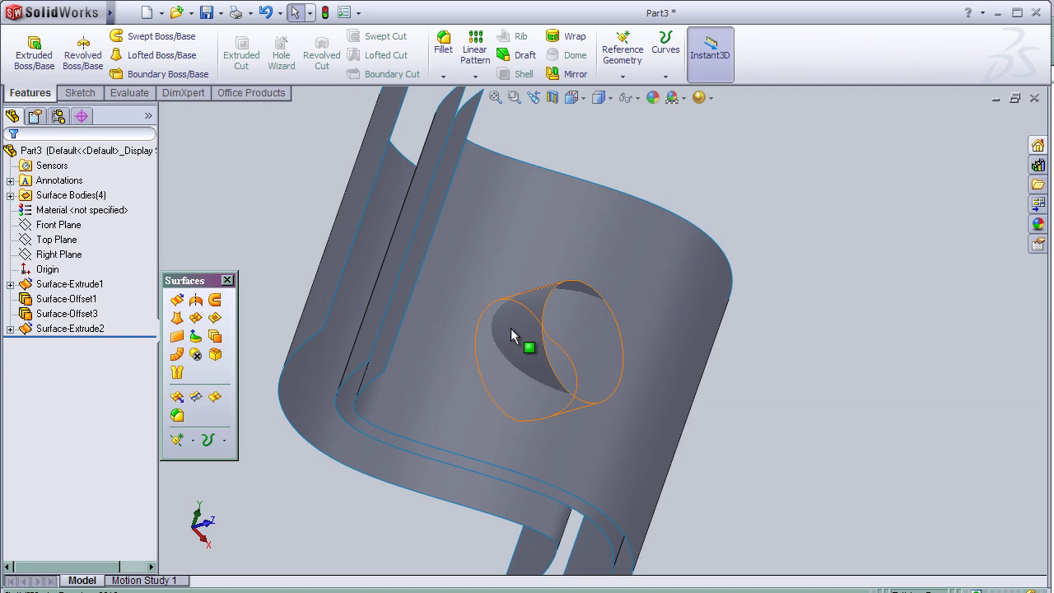
Offset the pipe face by 40.00 mm, creating Surface-Offset4.
{"action": "left_click", "coordinate": [535, 321]}
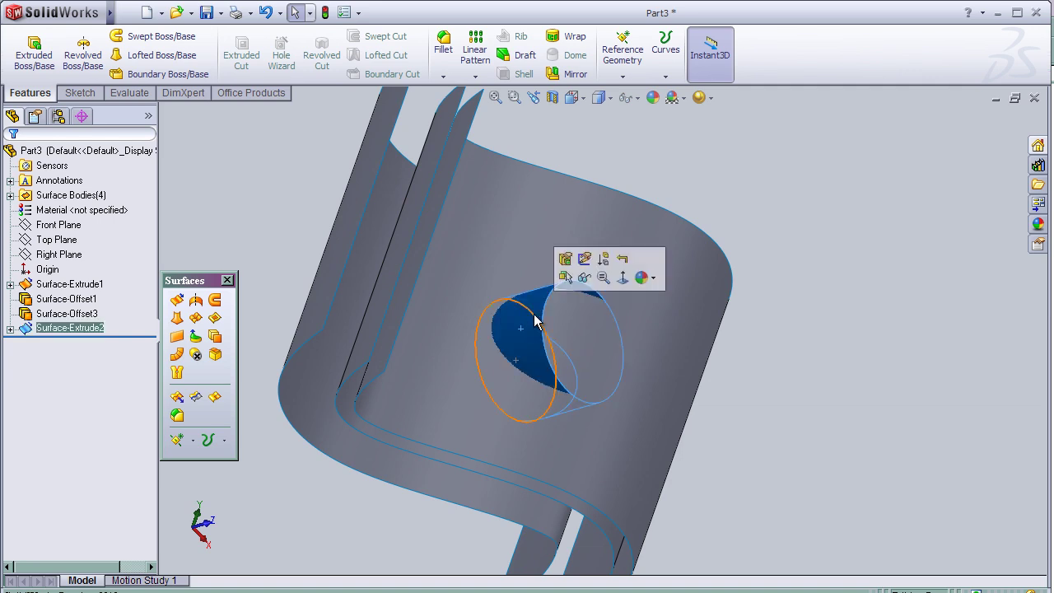
{"action": "left_click", "coordinate": [215, 337]}
{"action": "middle_click_drag", "start_coordinate": [745, 364], "coordinate": [821, 236]}
{"action": "left_click", "coordinate": [140, 249]}
{"action": "left_click", "coordinate": [140, 249]}
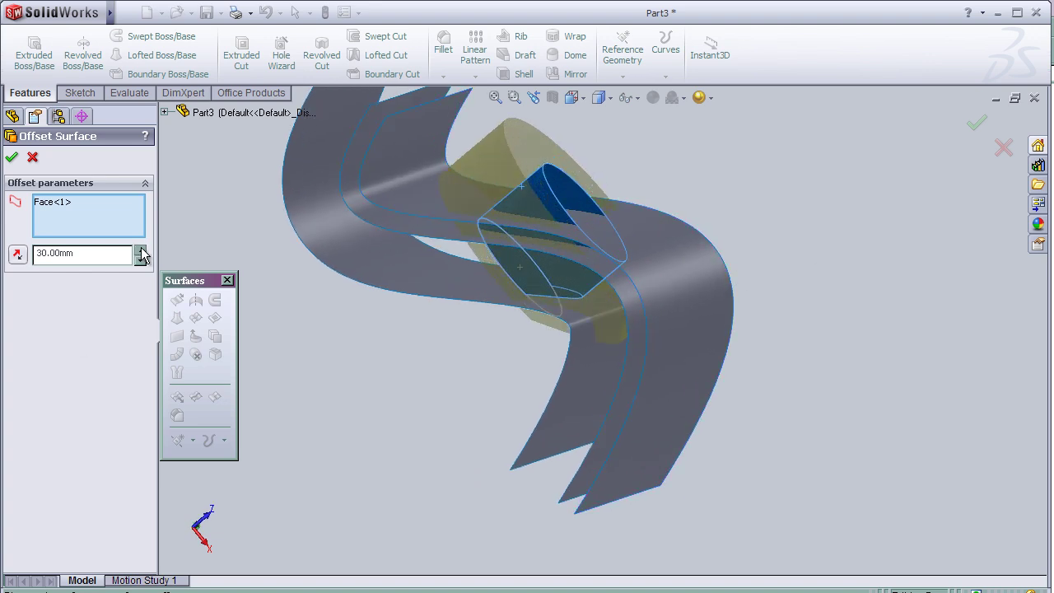
{"action": "left_click", "coordinate": [140, 249]}
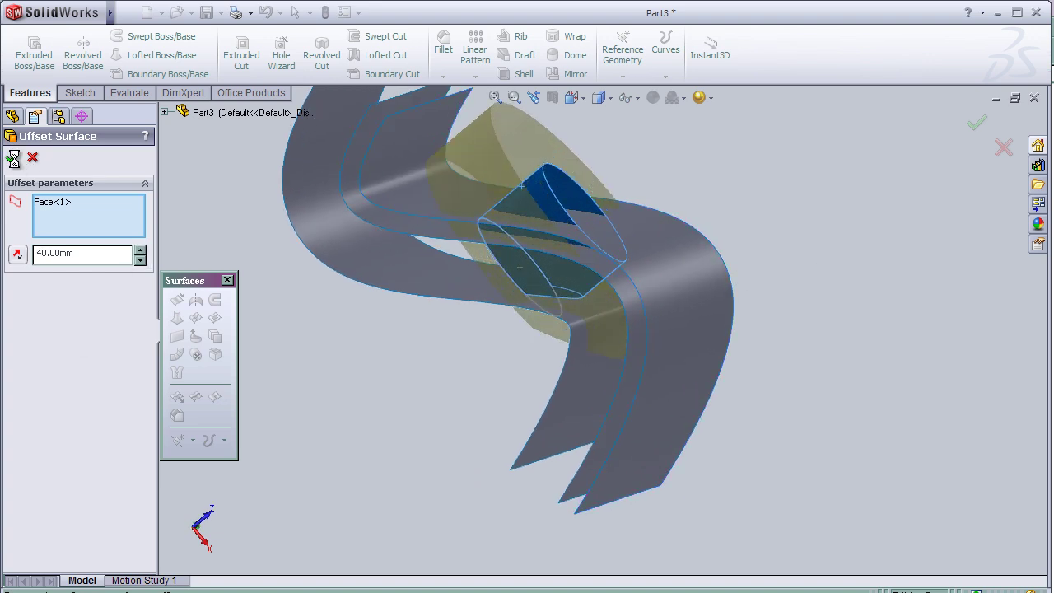
{"action": "key", "text": "Return"}
{"action": "middle_click_drag", "start_coordinate": [750, 168], "coordinate": [679, 246]}
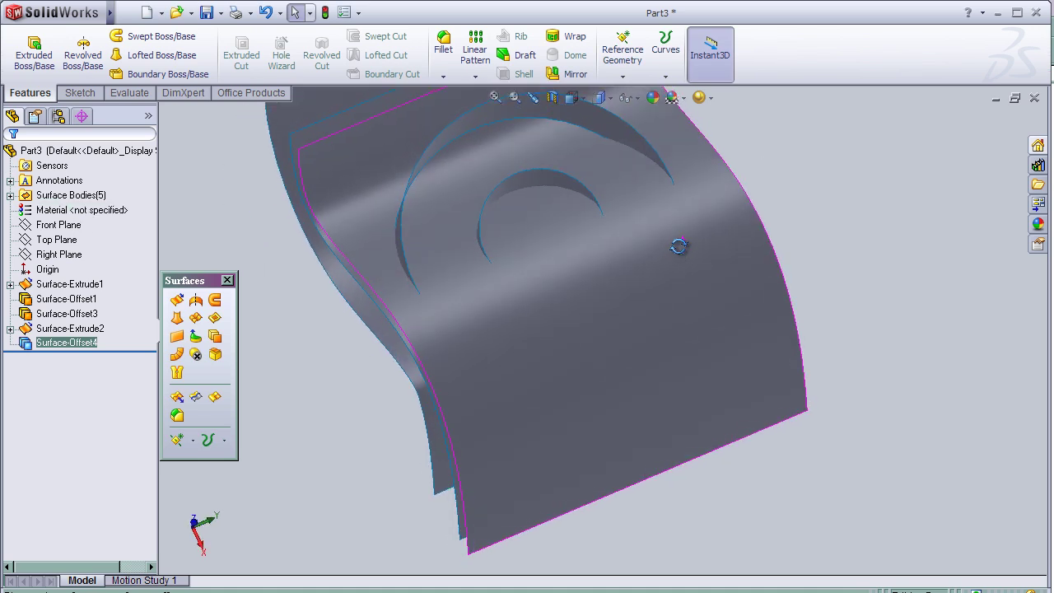
{"action": "middle_click_drag", "start_coordinate": [574, 446], "coordinate": [538, 423]}
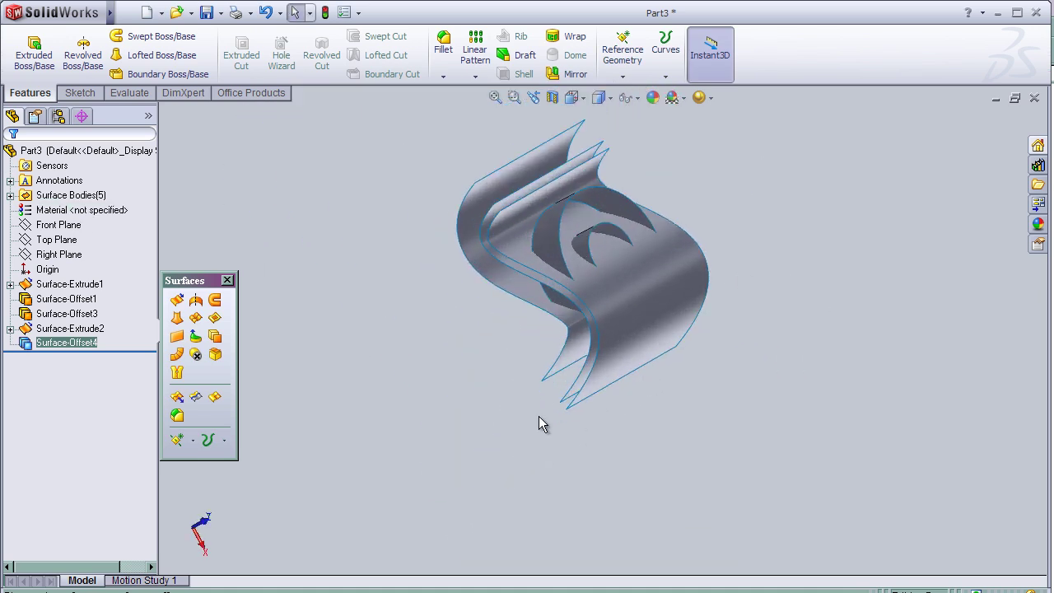
{"action": "key", "text": "space"}
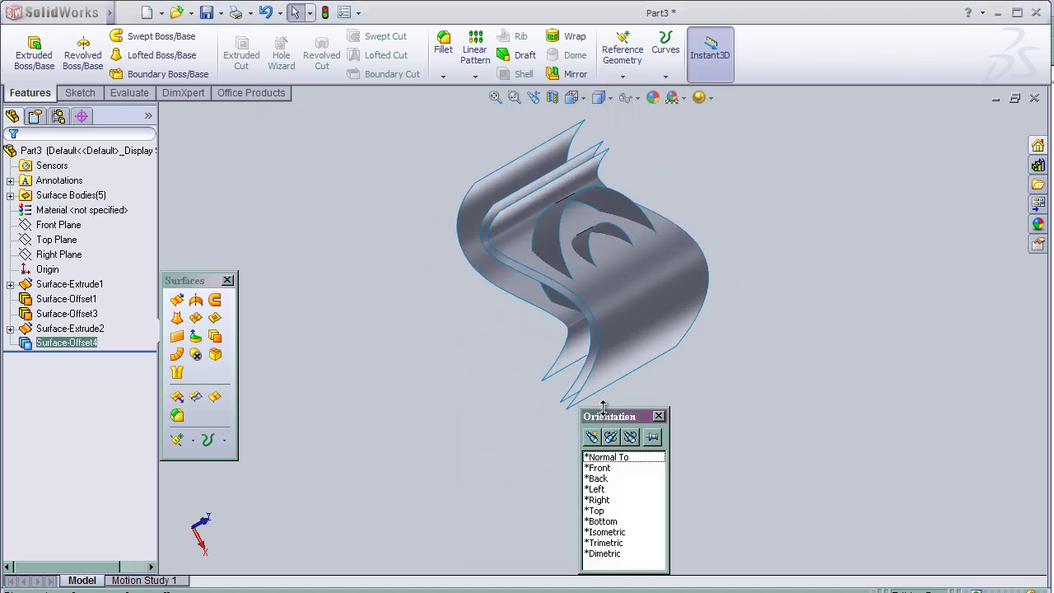
{"action": "left_click", "coordinate": [614, 458]}
{"action": "left_click", "coordinate": [11, 156]}
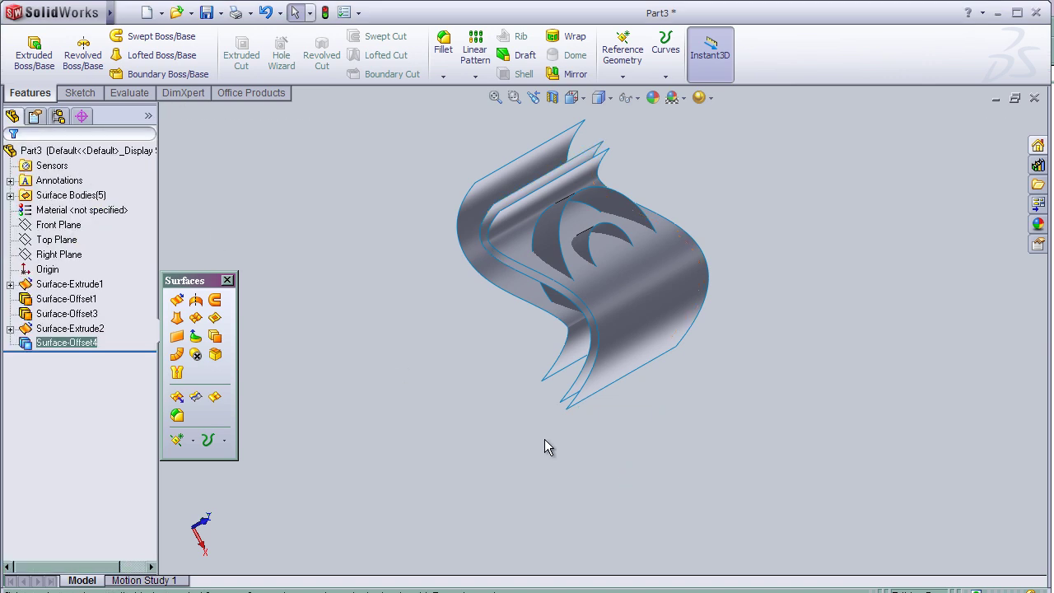
{"action": "key", "text": "space"}
{"action": "left_click", "coordinate": [609, 427]}
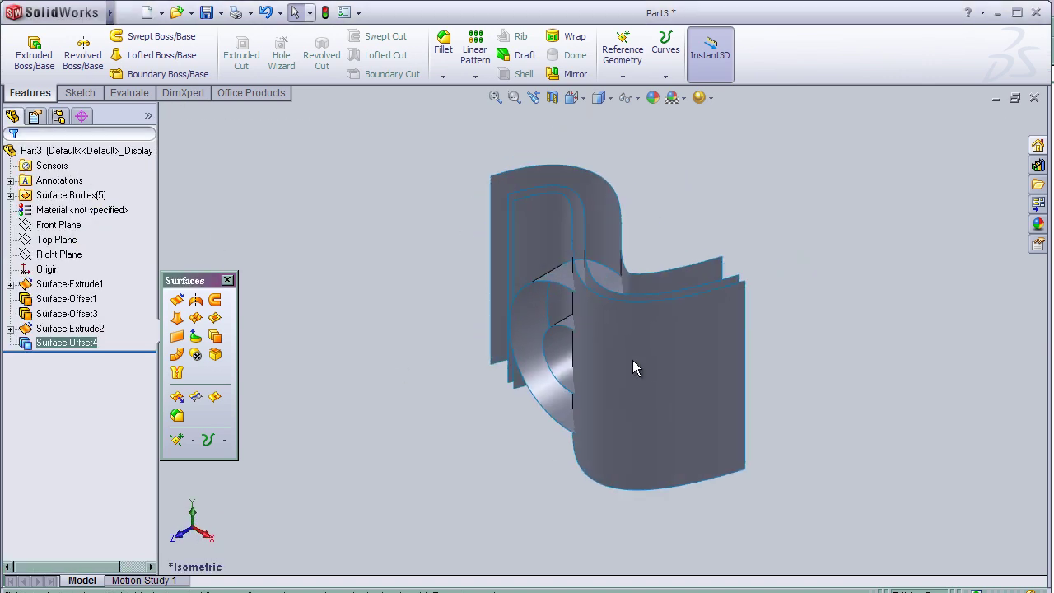
{"action": "middle_click_drag", "start_coordinate": [529, 435], "coordinate": [669, 412]}
{"action": "middle_click_drag", "start_coordinate": [718, 235], "coordinate": [464, 414]}
{"action": "key", "text": "space"}
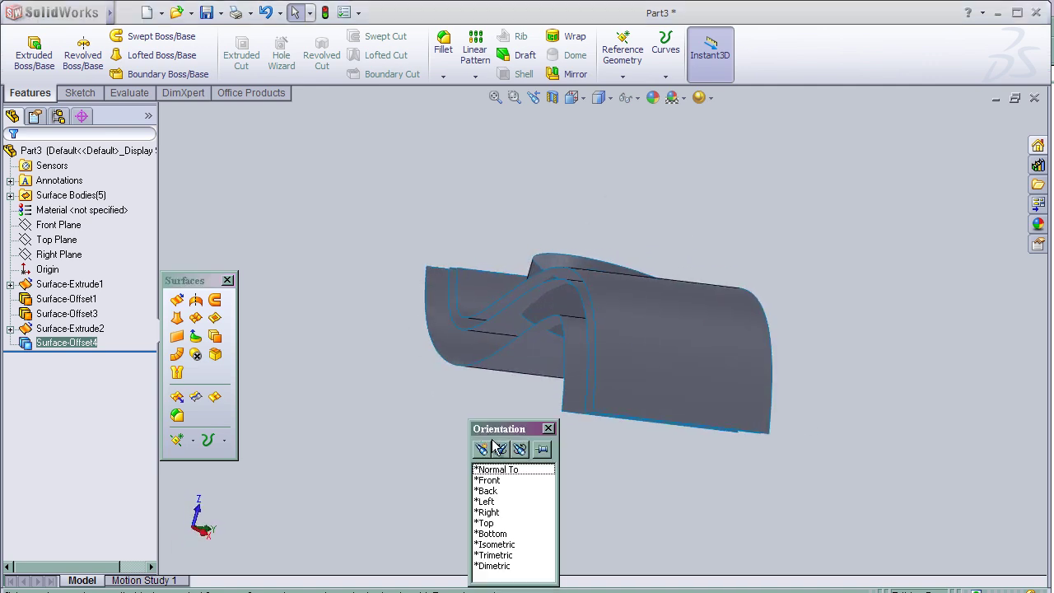
{"action": "double_click", "coordinate": [495, 545]}
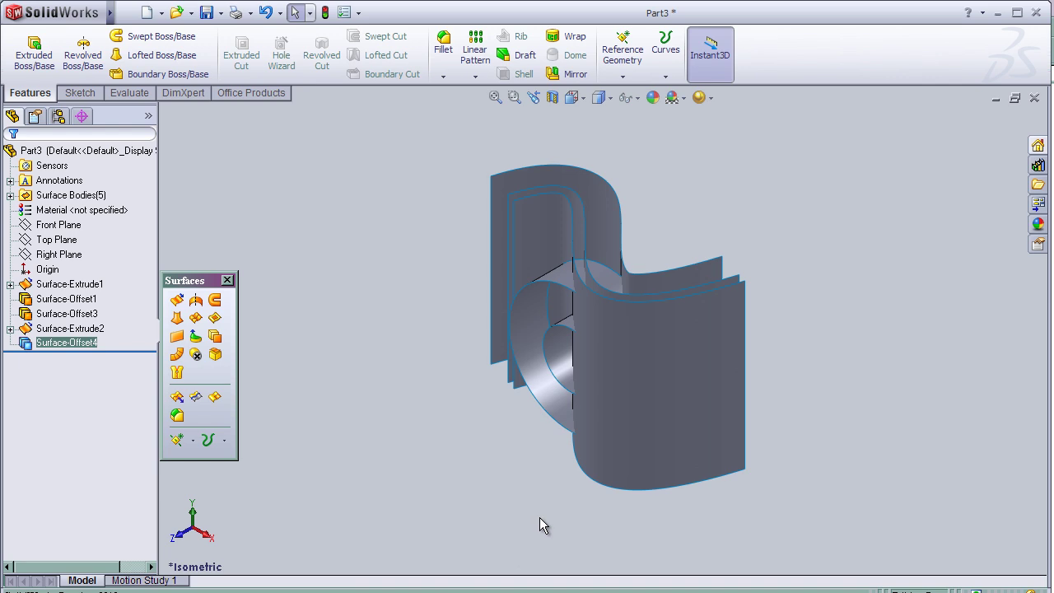
{"action": "middle_click_drag", "start_coordinate": [539, 517], "coordinate": [567, 523]}
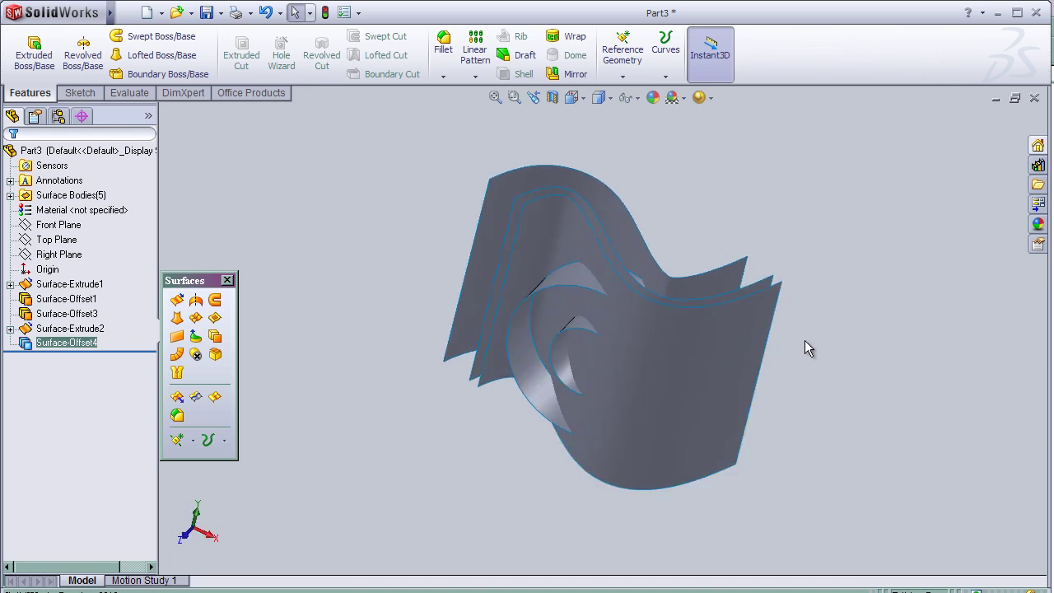
{"action": "middle_click_drag", "start_coordinate": [804, 340], "coordinate": [529, 442]}
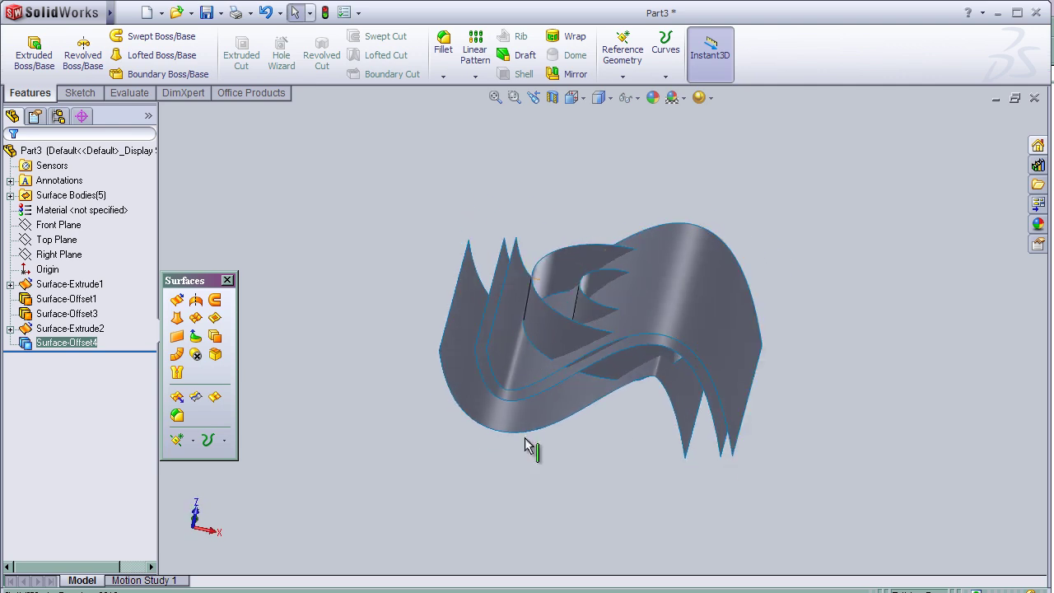
{"action": "middle_click_drag", "start_coordinate": [659, 454], "coordinate": [494, 306]}
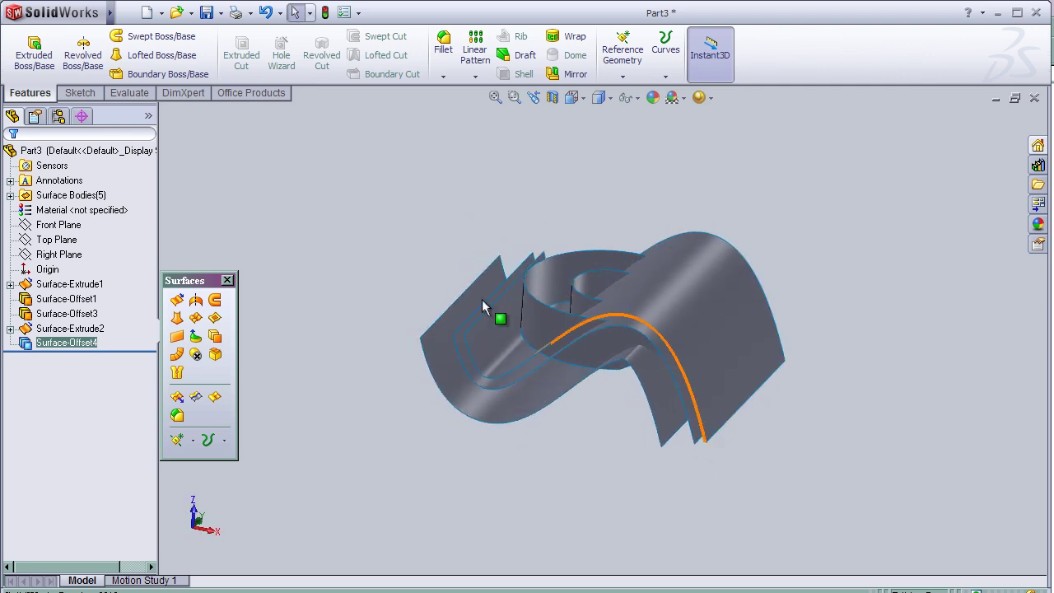
{"action": "middle_click_drag", "start_coordinate": [396, 275], "coordinate": [365, 273]}
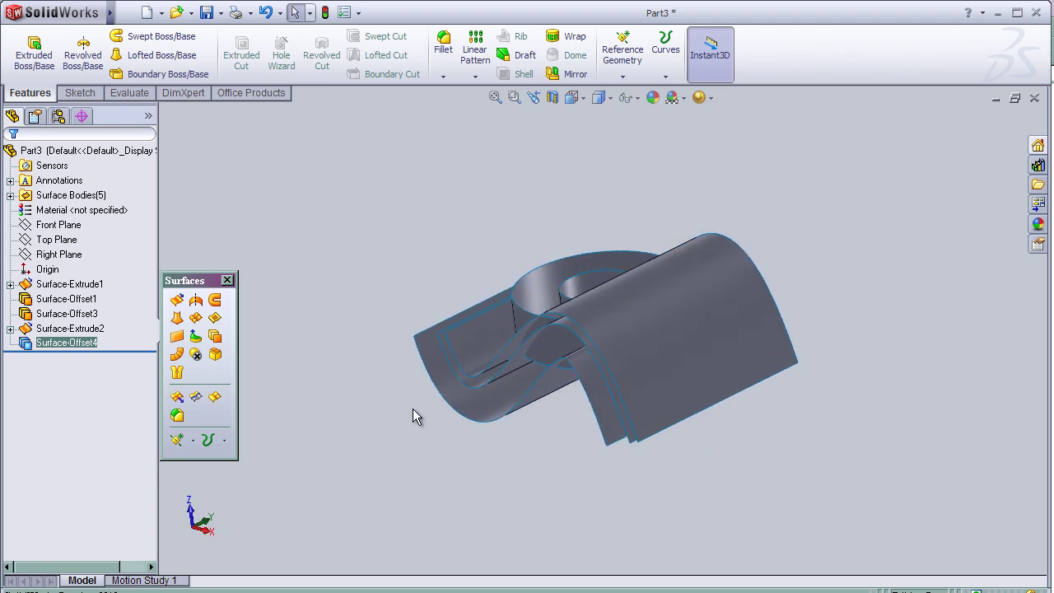
{"action": "scroll", "coordinate": [445, 400], "scroll_direction": "down", "scroll_amount": 3}
{"action": "scroll", "coordinate": [507, 415], "scroll_direction": "up", "scroll_amount": 2}
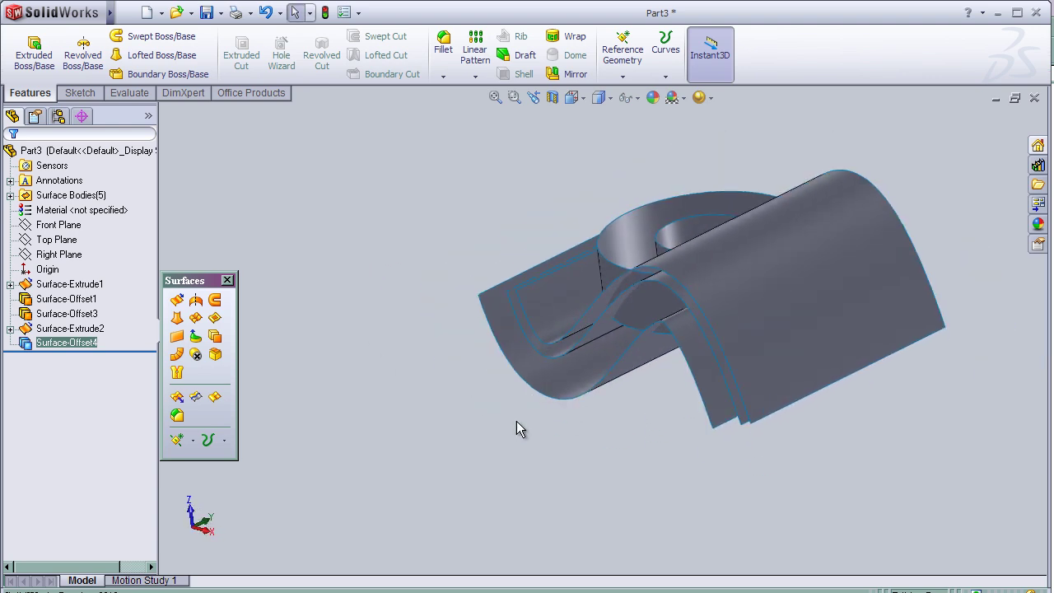
{"action": "middle_click_drag", "start_coordinate": [516, 421], "coordinate": [659, 514]}
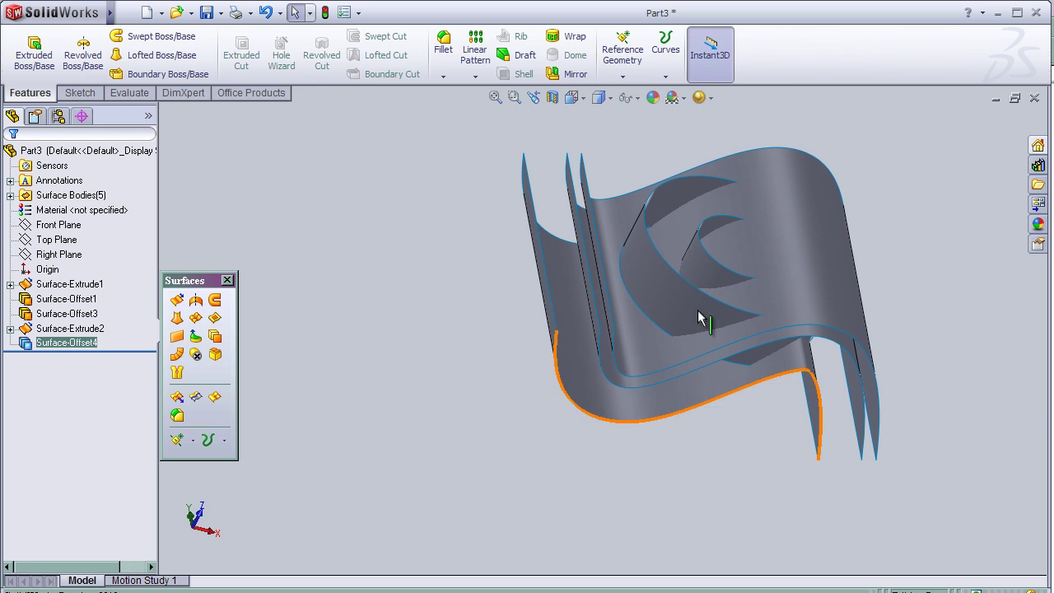
{"action": "middle_click_drag", "start_coordinate": [698, 188], "coordinate": [632, 140]}
{"action": "key", "text": "space"}
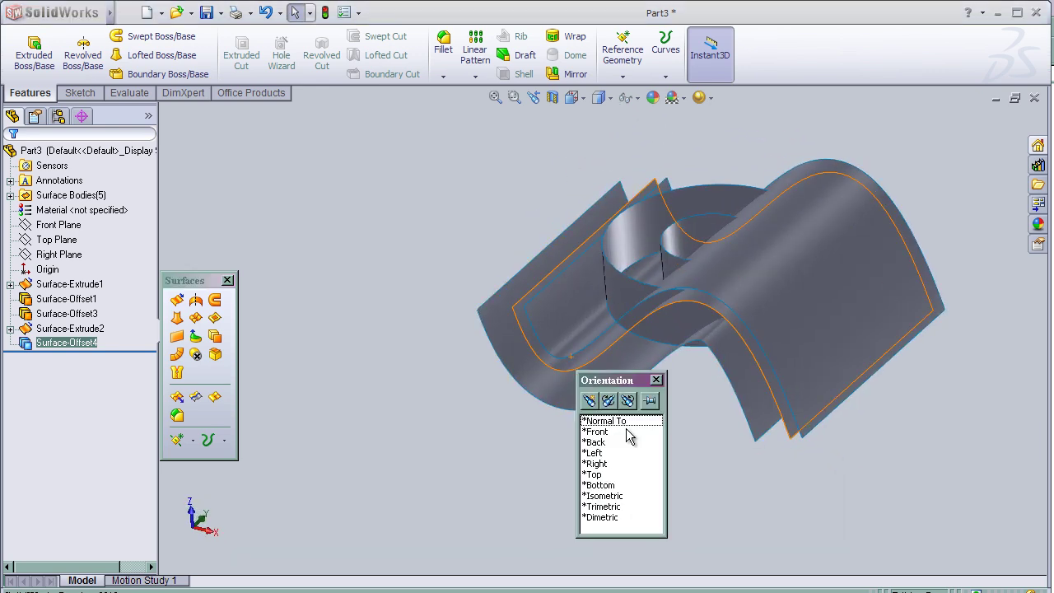
{"action": "left_click", "coordinate": [604, 517]}
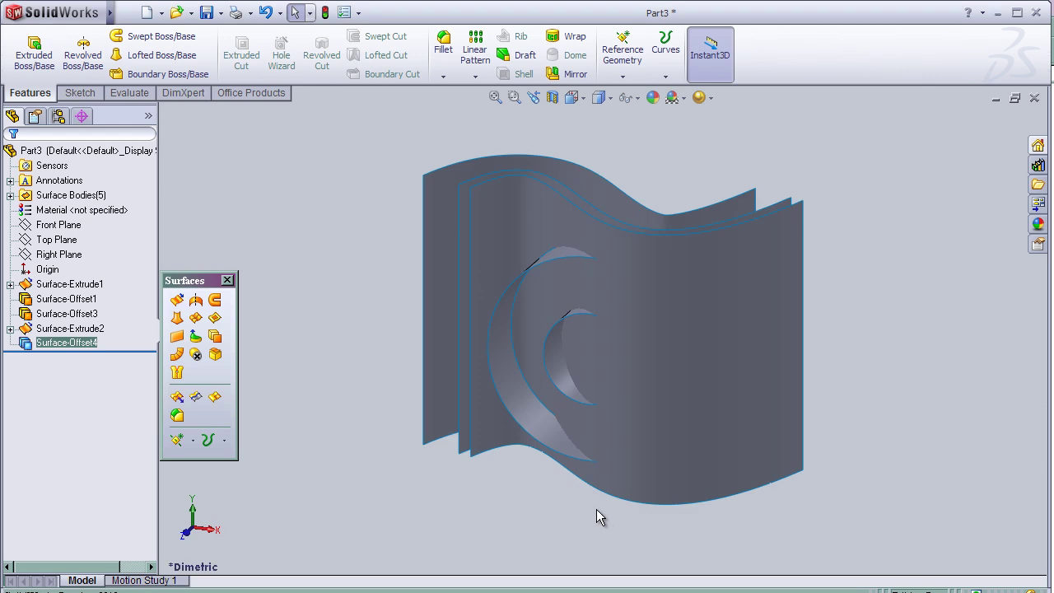